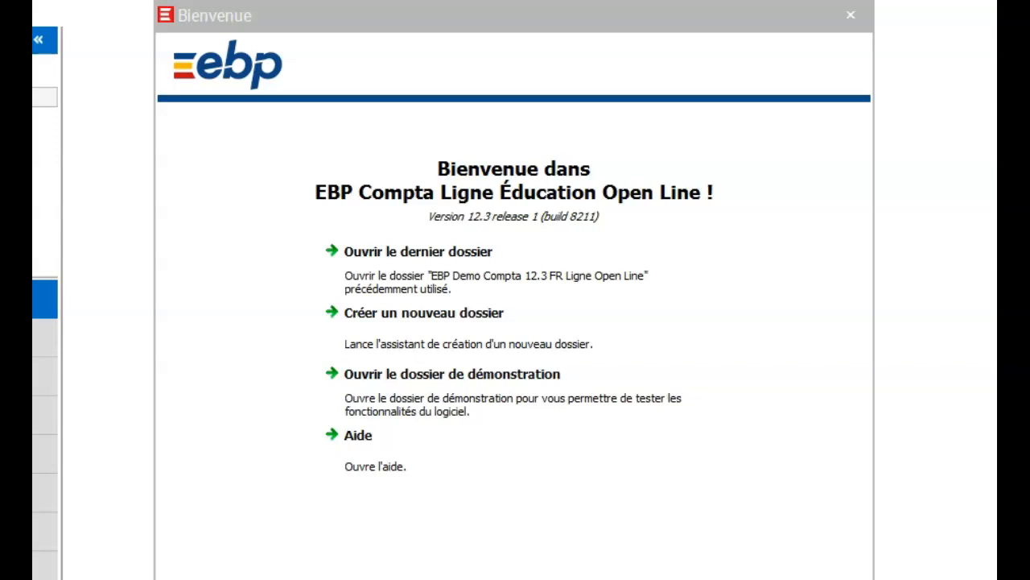
Start a new folder that also includes Gestion Commerciale and Immobilisations, then continue to database naming
{"action": "left_click", "coordinate": [403, 334]}
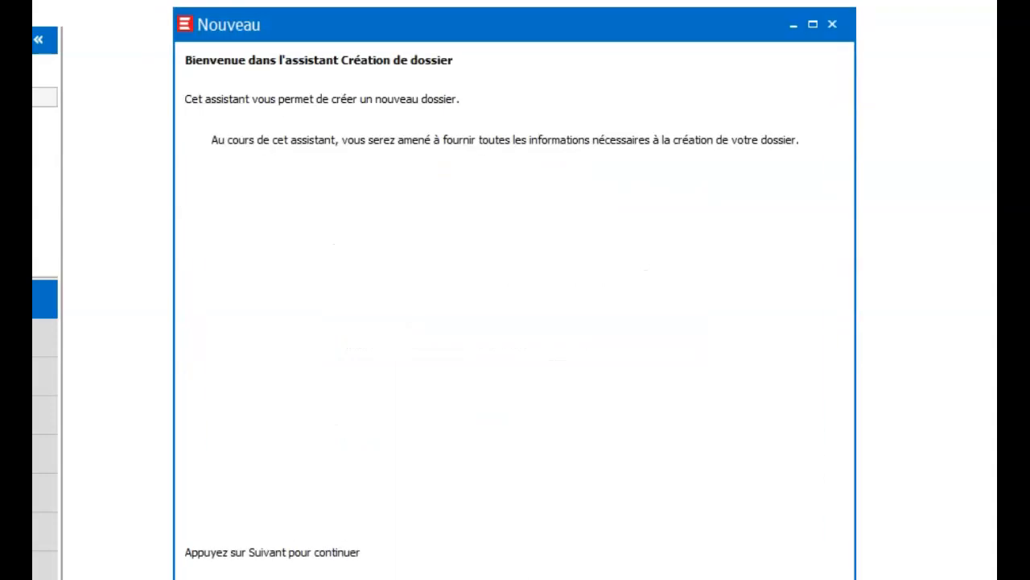
{"action": "left_click", "coordinate": [625, 542]}
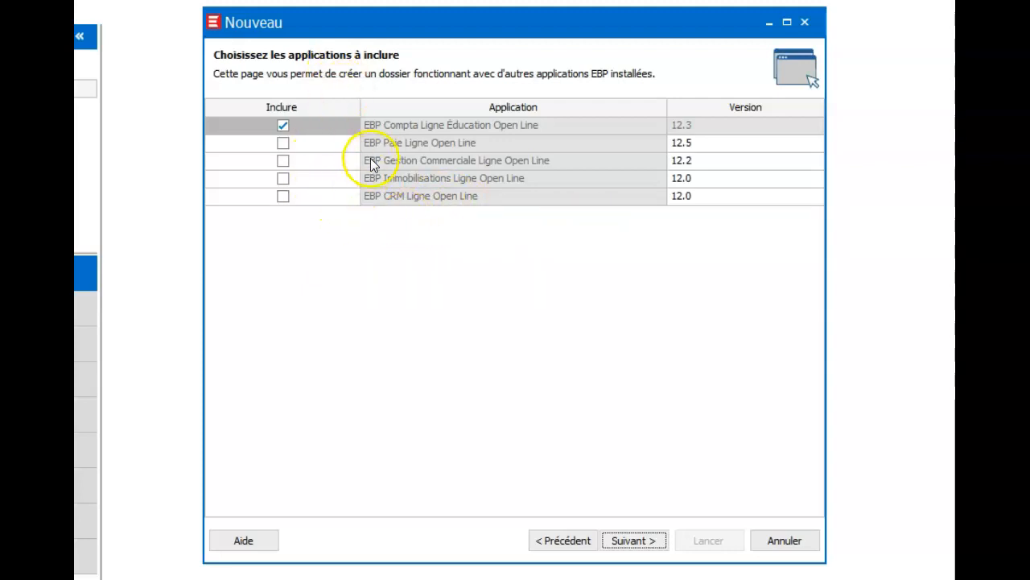
{"action": "left_click", "coordinate": [282, 161]}
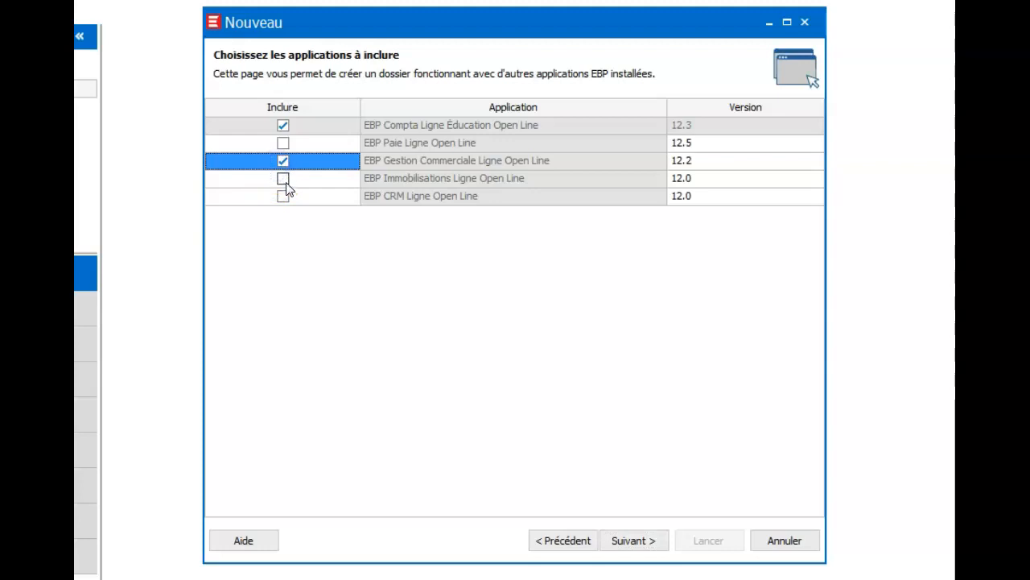
{"action": "left_click", "coordinate": [283, 177]}
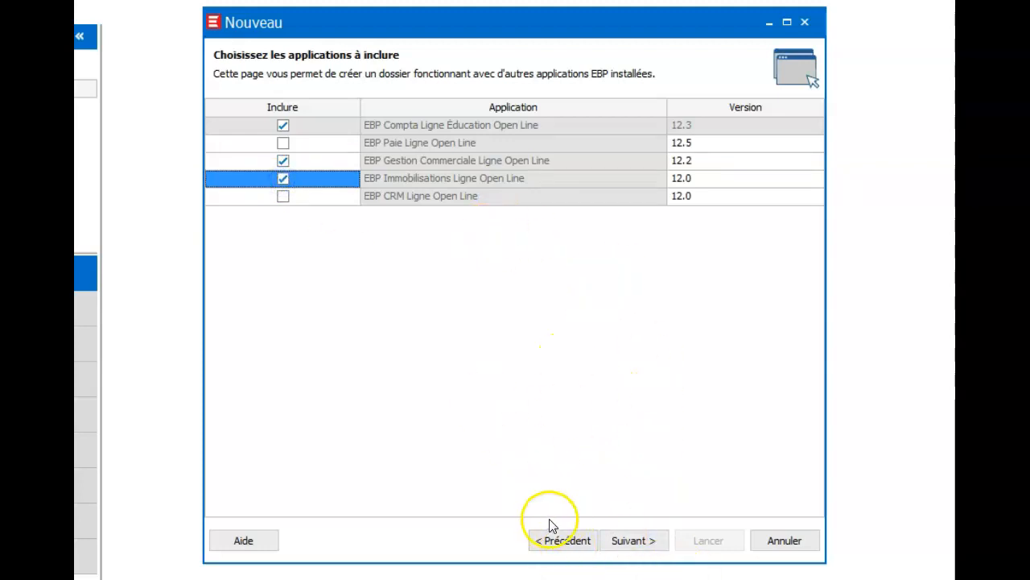
{"action": "left_click", "coordinate": [633, 542]}
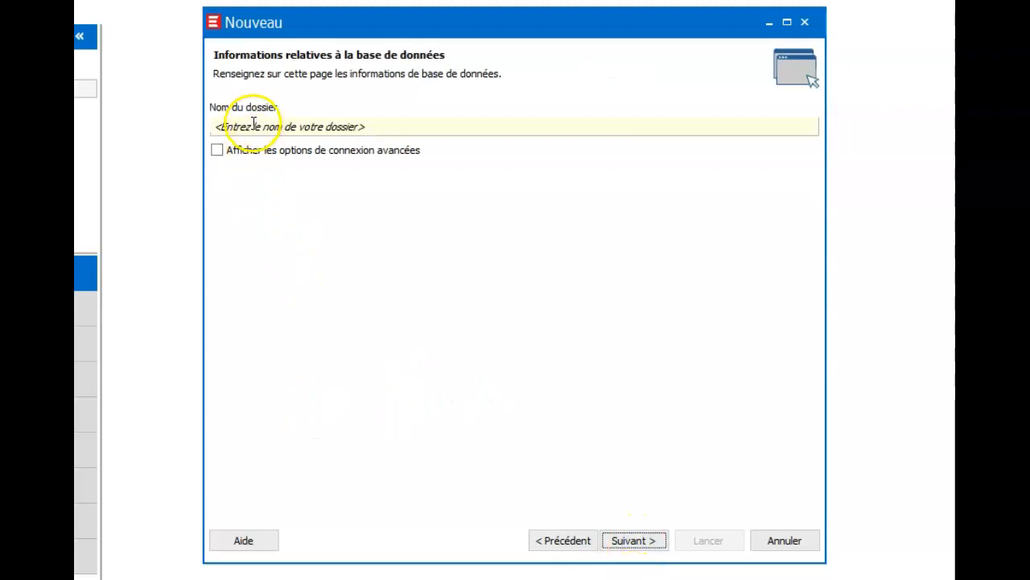
Enter 2022 plus the student's surname, first name and the code NOMAP as the folder name
{"action": "left_click", "coordinate": [253, 123]}
{"action": "type", "text": "2022"}
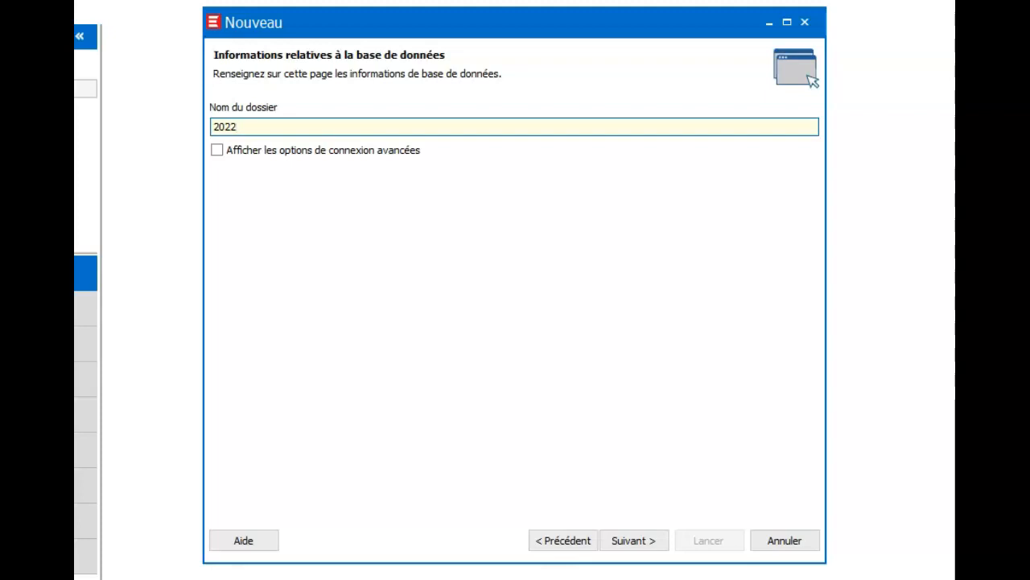
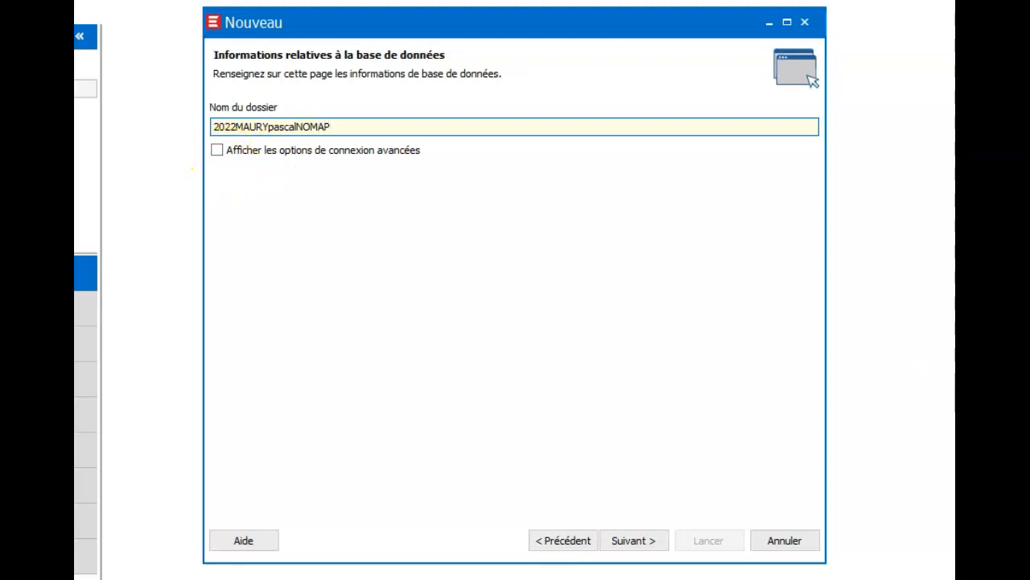
Confirm the folder name to reach the fiscal year 01/01/2021–31/12/2021 and chart of accounts page
{"action": "left_click", "coordinate": [636, 541]}
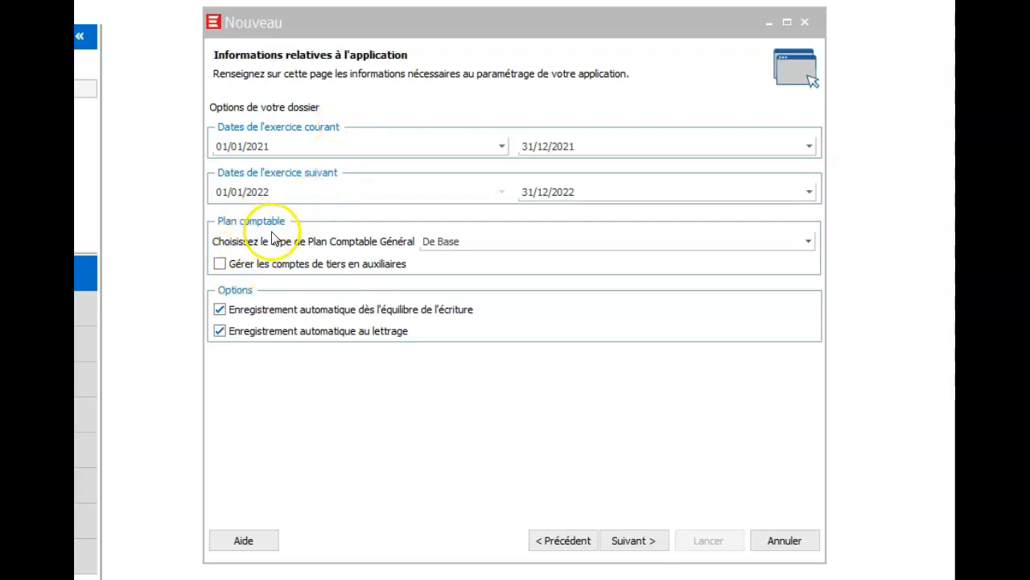
Keep the De Base chart, manage tiers accounts as auxiliaries, and untick both Enregistrement automatique options
{"action": "left_click", "coordinate": [809, 243]}
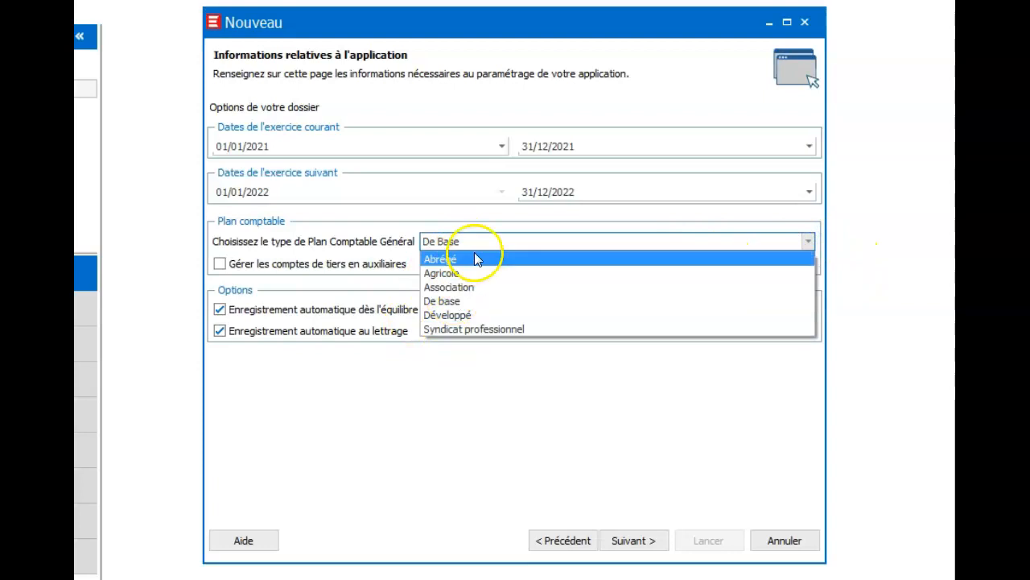
{"action": "left_click", "coordinate": [354, 237]}
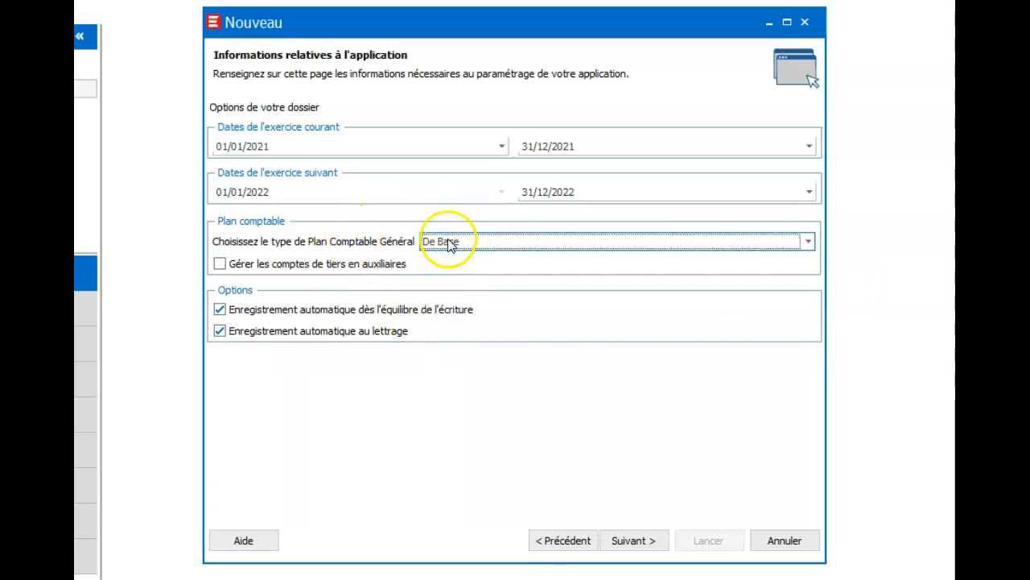
{"action": "left_click", "coordinate": [219, 264]}
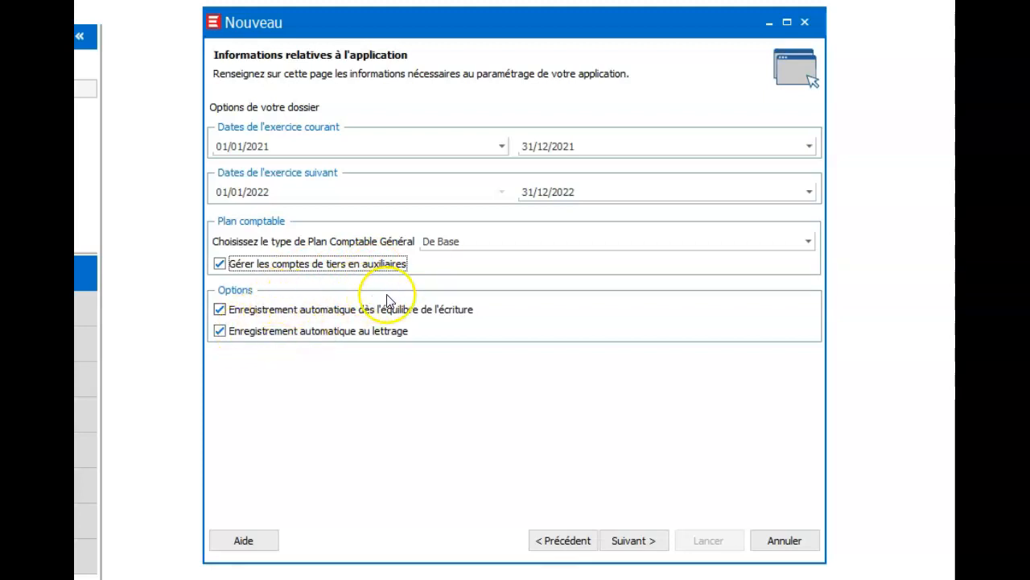
{"action": "left_click", "coordinate": [221, 309]}
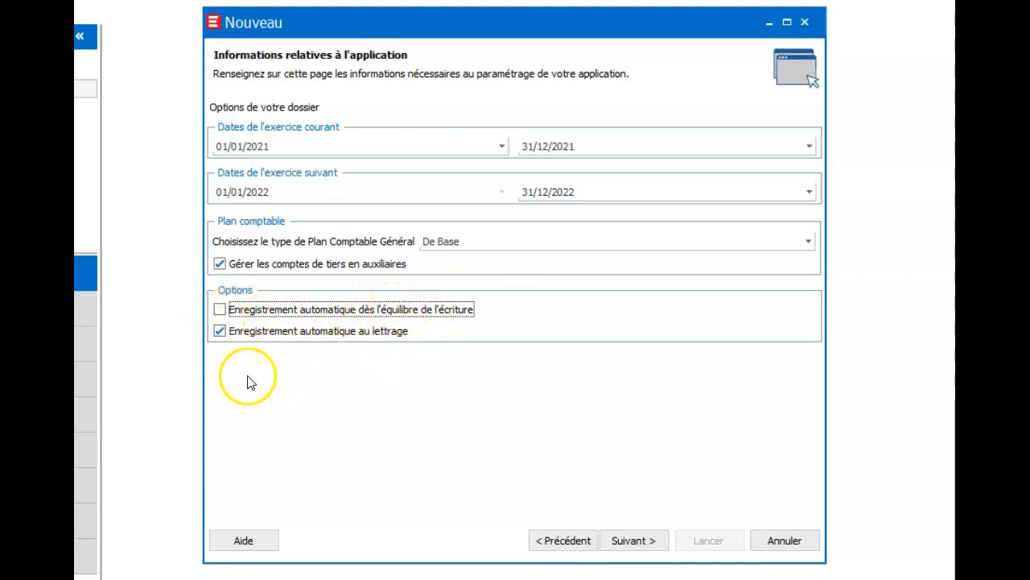
{"action": "left_click", "coordinate": [224, 331]}
{"action": "left_click", "coordinate": [233, 333]}
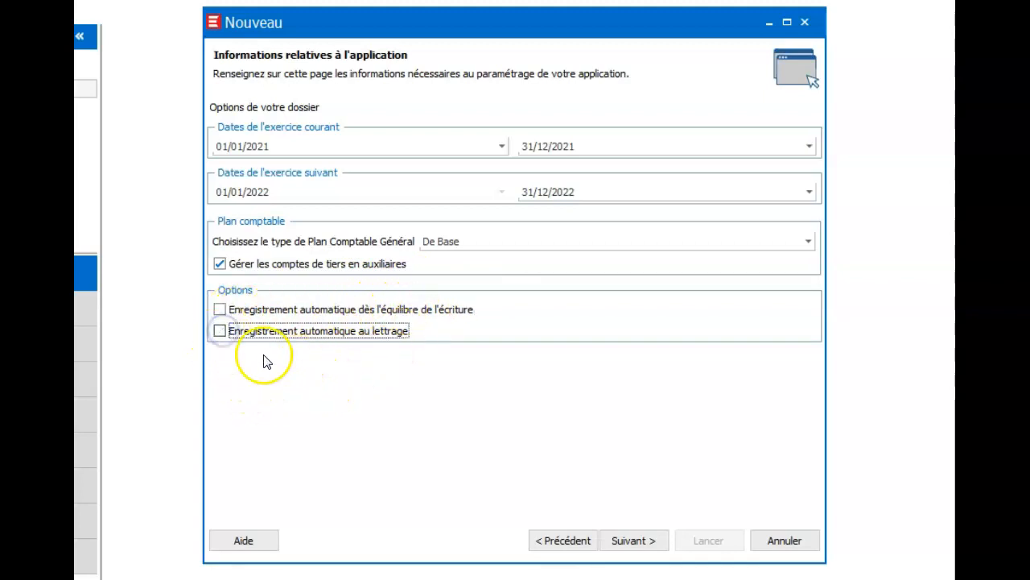
{"action": "left_click", "coordinate": [658, 540]}
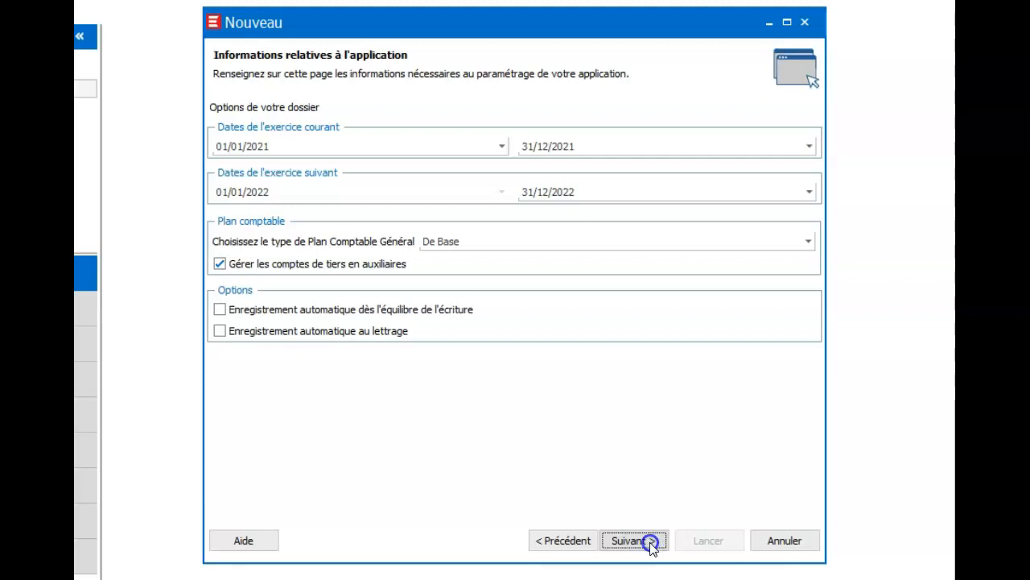
{"action": "left_click", "coordinate": [649, 542]}
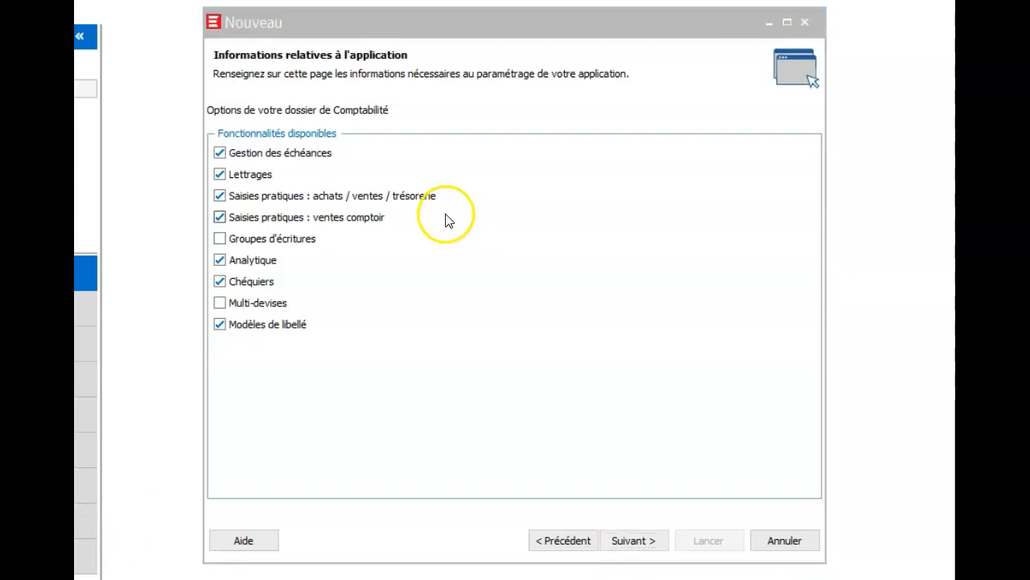
Keep Gestion des échéances and Lettrages, turning off Saisies pratiques, Analytique, Chéquiers and Modèles de libellé
{"action": "left_click", "coordinate": [220, 174]}
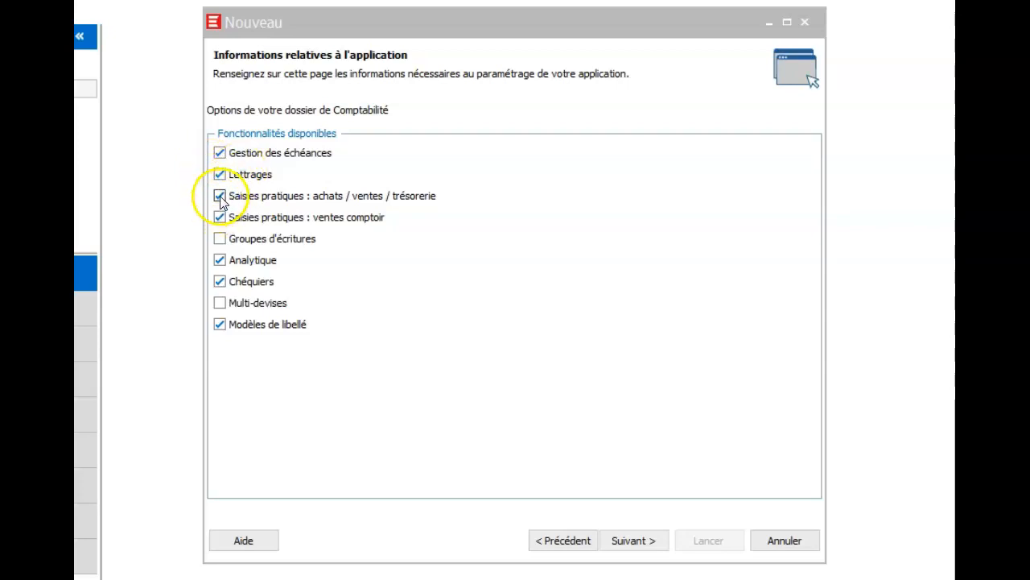
{"action": "left_click", "coordinate": [220, 196]}
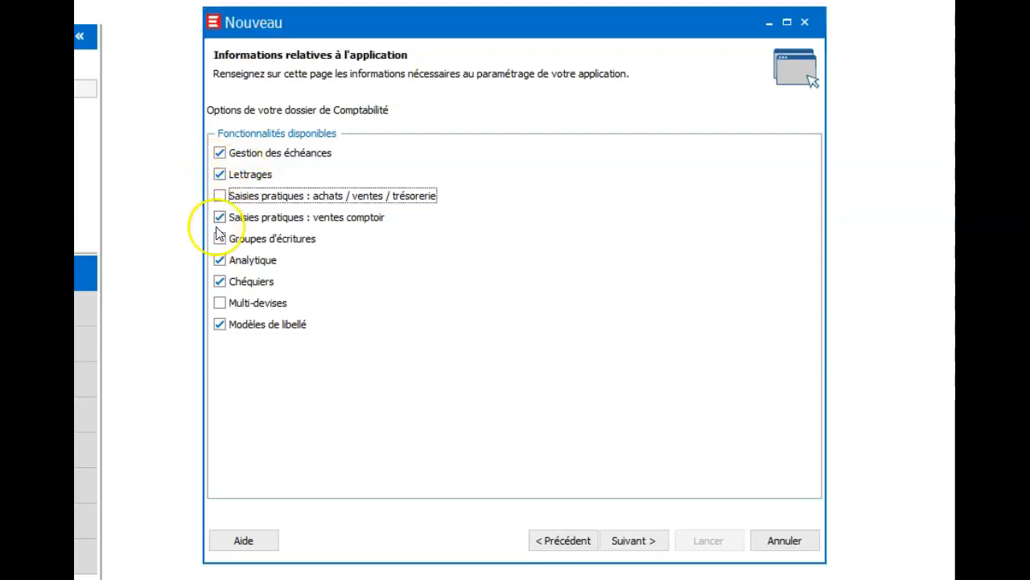
{"action": "left_click", "coordinate": [218, 218]}
{"action": "left_click", "coordinate": [220, 260]}
{"action": "left_click", "coordinate": [217, 281]}
{"action": "left_click", "coordinate": [225, 327]}
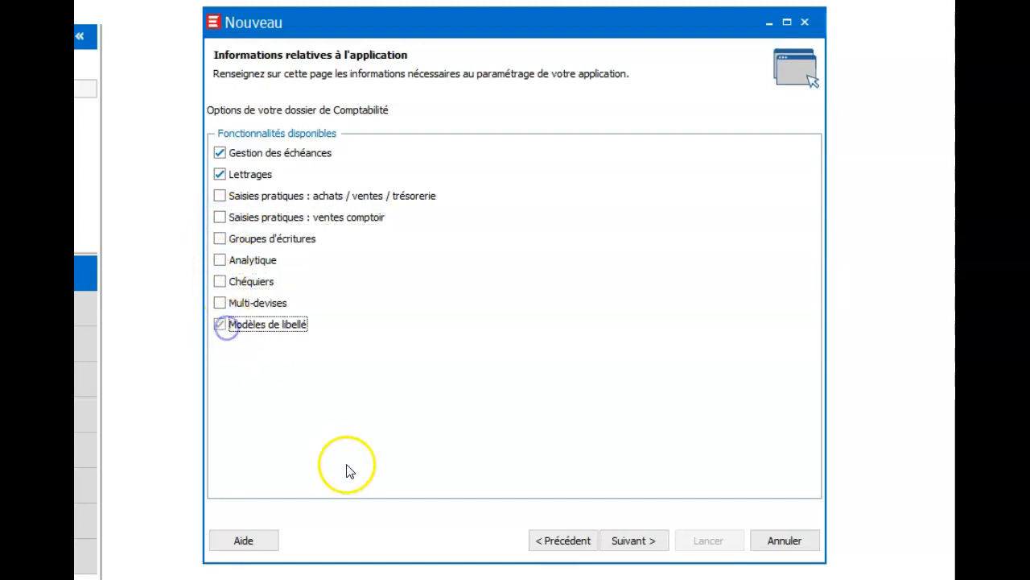
{"action": "left_click", "coordinate": [644, 540]}
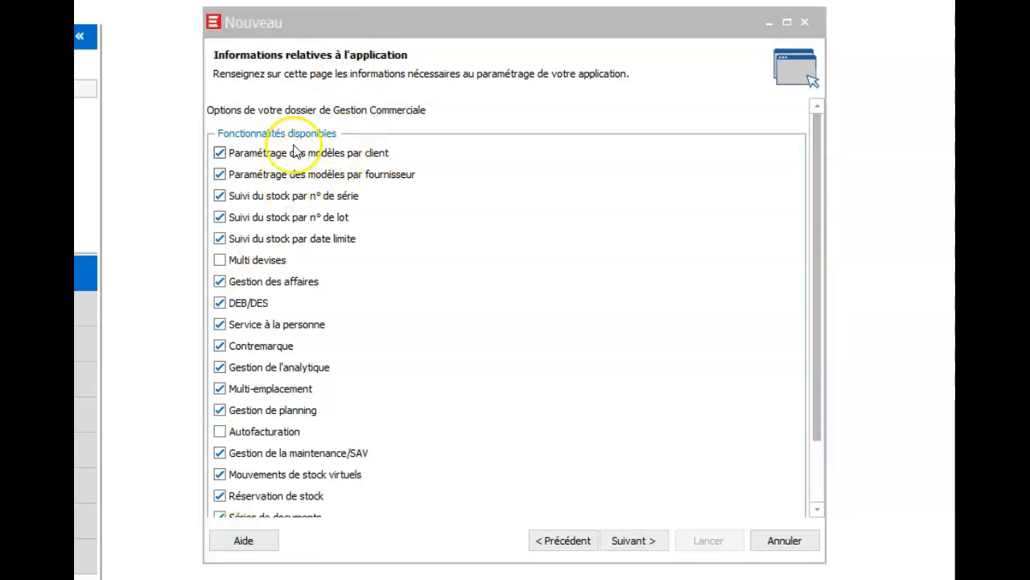
Accept the default Gestion Commerciale features, leaving Multi devises and Autofacturation off
{"action": "left_click", "coordinate": [644, 543]}
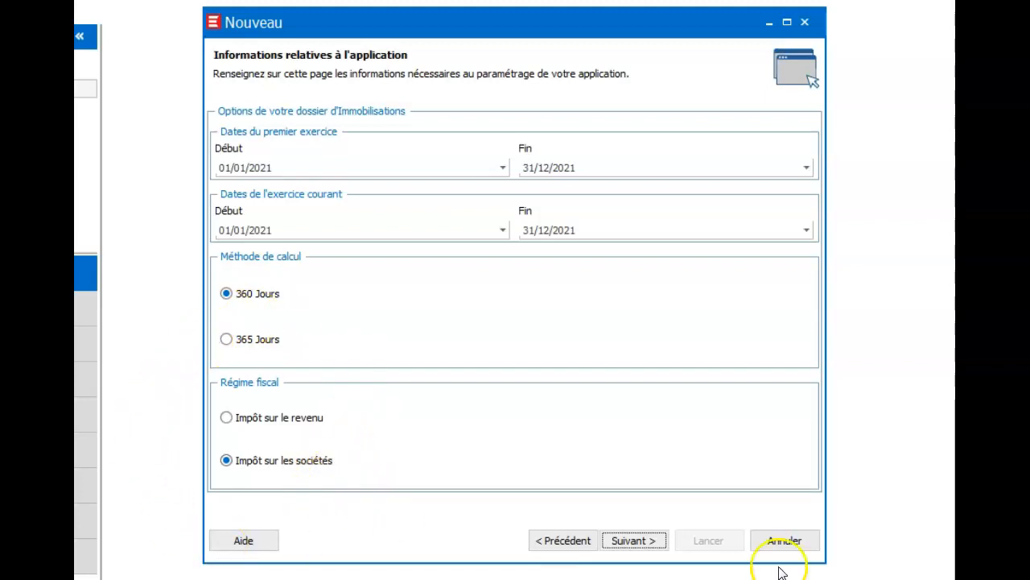
Advance from the Immobilisations page to the page showing currency EUR and VAT territoriality France
{"action": "left_click", "coordinate": [651, 540]}
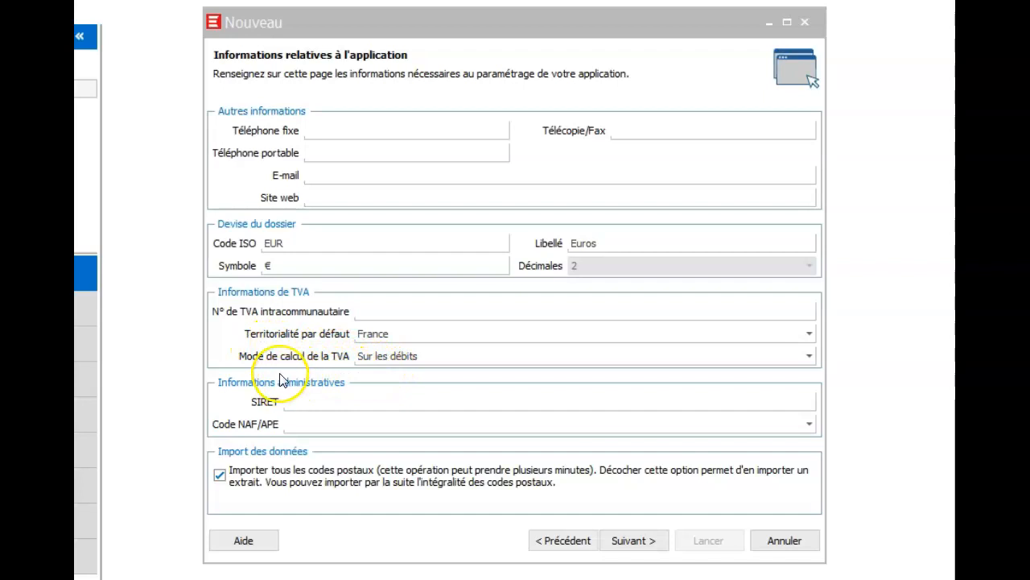
Keep VAT Sur les débits, leave NAF/APE blank, untick postal-code import, and return to identification
{"action": "left_click", "coordinate": [810, 356]}
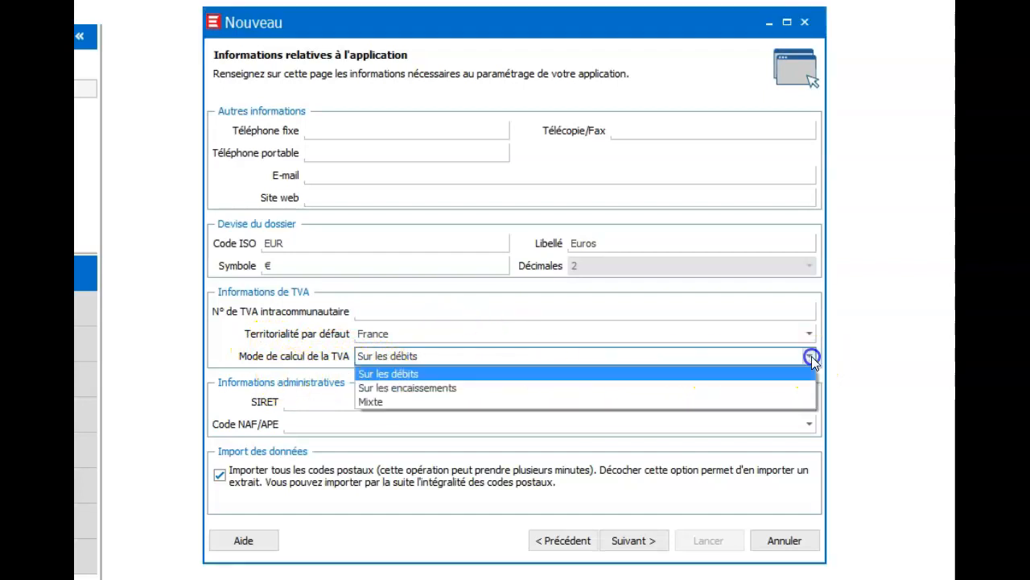
{"action": "left_click", "coordinate": [396, 374]}
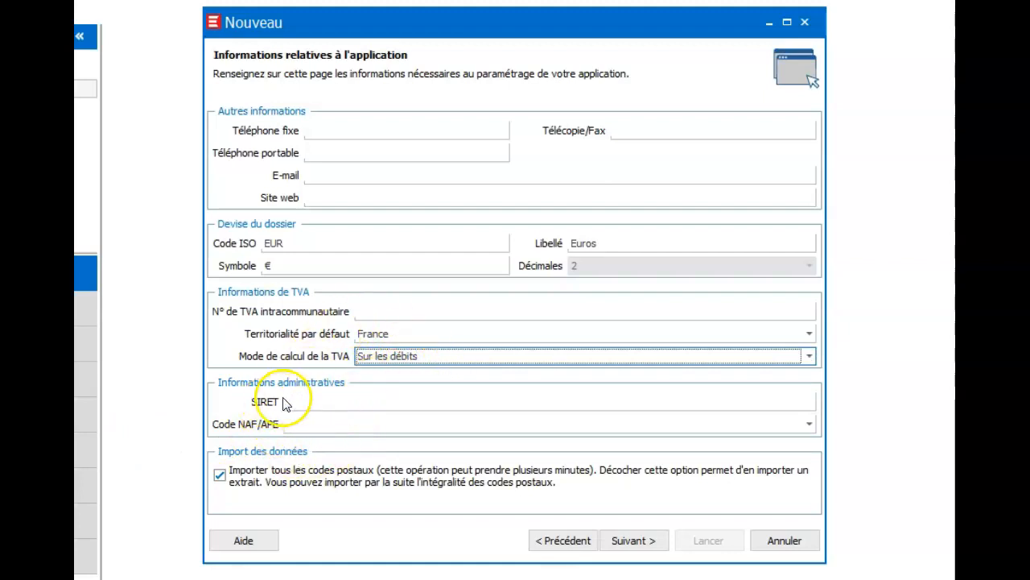
{"action": "left_click", "coordinate": [809, 423]}
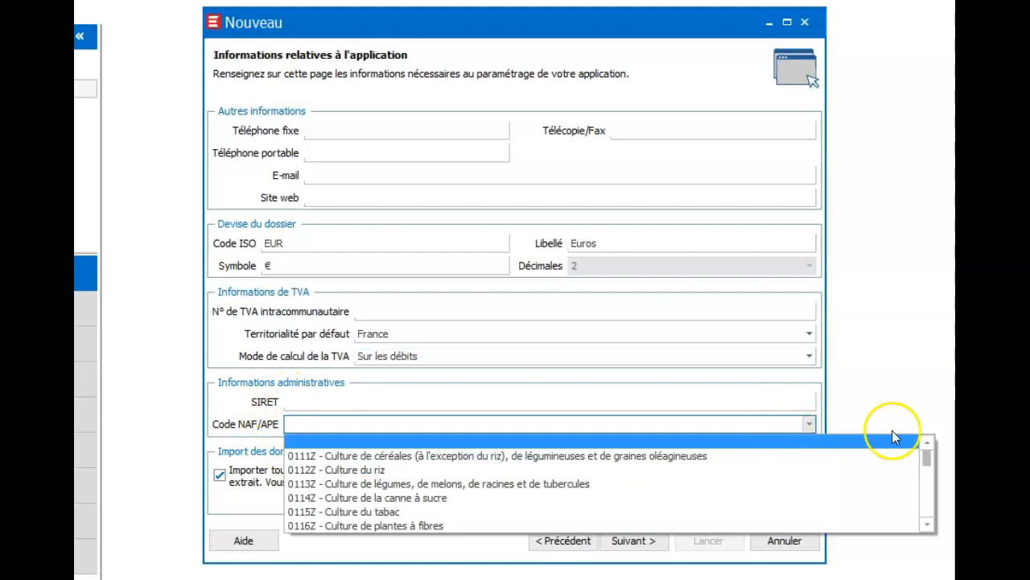
{"action": "left_click_drag", "start_coordinate": [927, 459], "coordinate": [913, 433]}
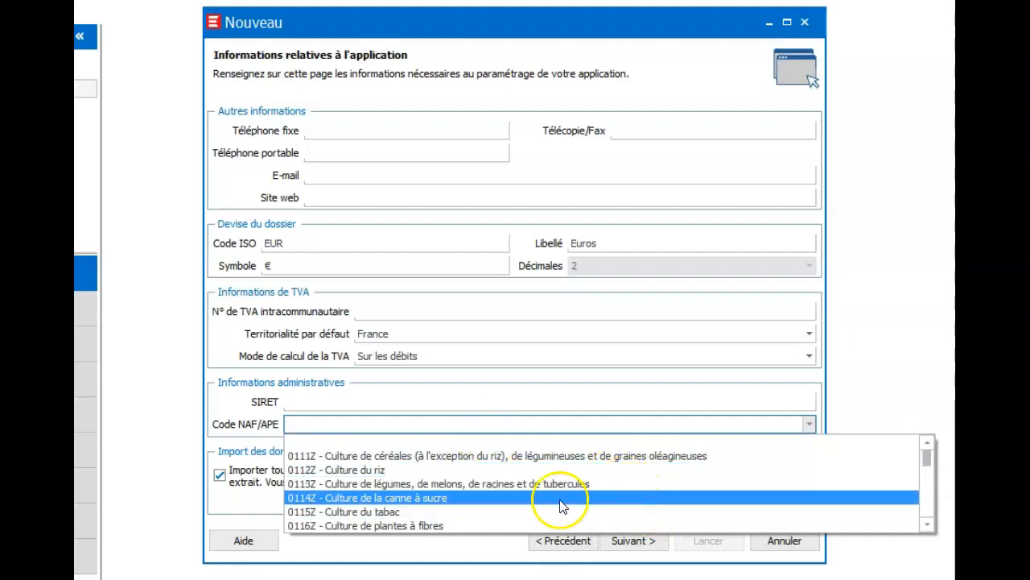
{"action": "left_click", "coordinate": [338, 446]}
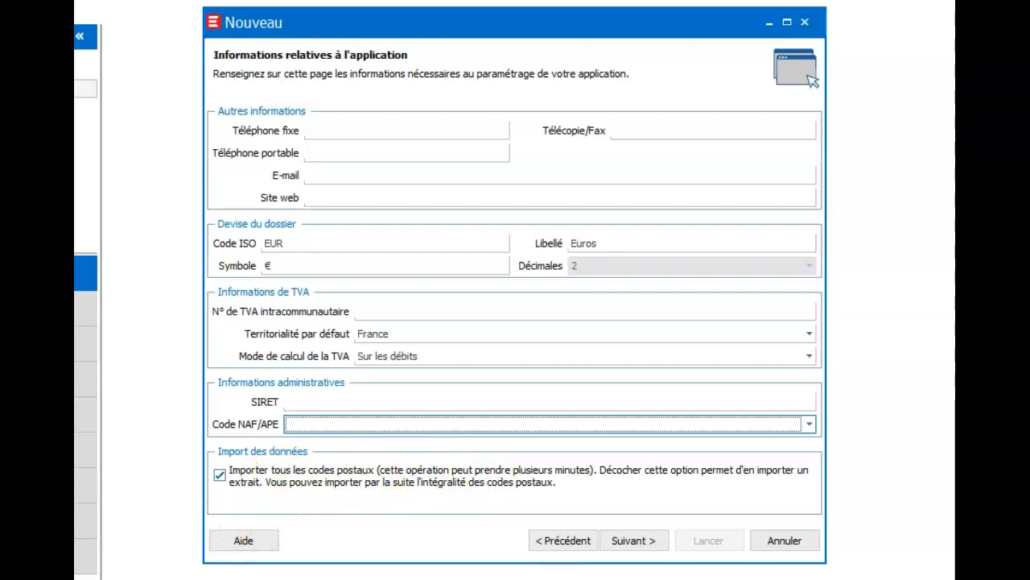
{"action": "left_click", "coordinate": [219, 475]}
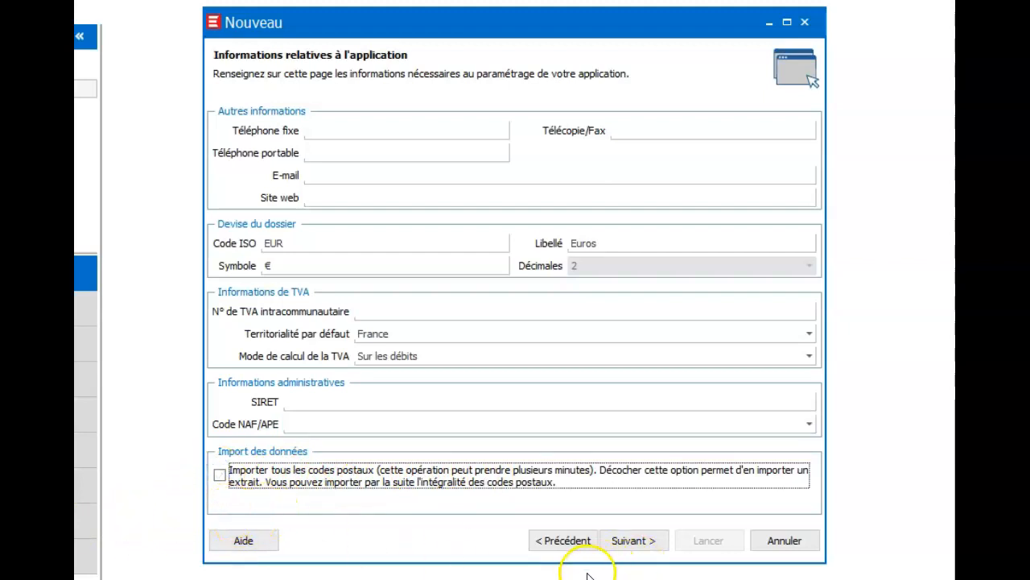
{"action": "left_click", "coordinate": [554, 544]}
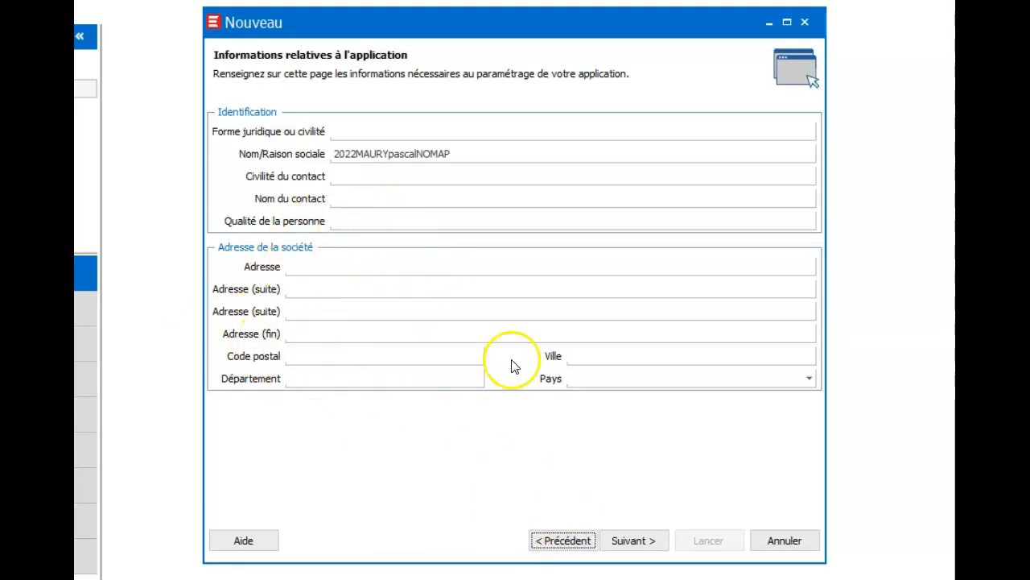
Move forward to the folder options page showing the 2021 and 2022 exercises with De Base
{"action": "left_click", "coordinate": [635, 541]}
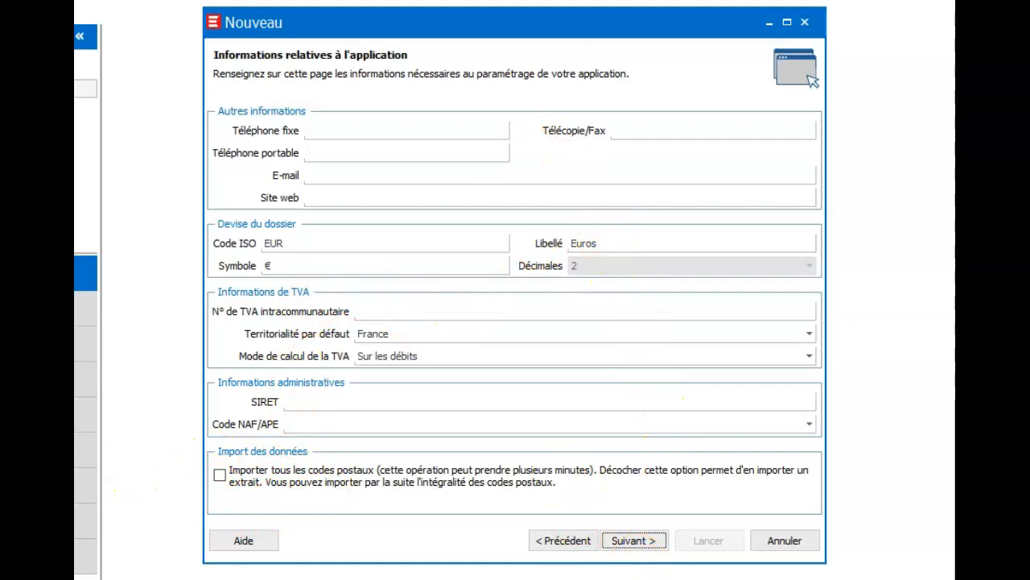
{"action": "left_click", "coordinate": [652, 538]}
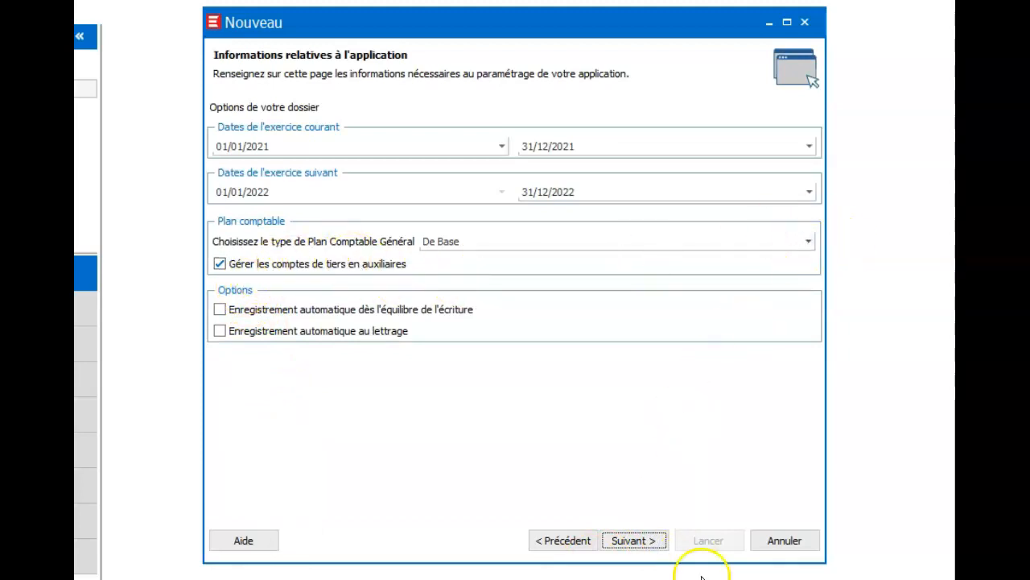
Step past the Comptabilité and Gestion Commerciale options to Immobilisations (360 Jours, Impôt sur les sociétés)
{"action": "left_click", "coordinate": [655, 543]}
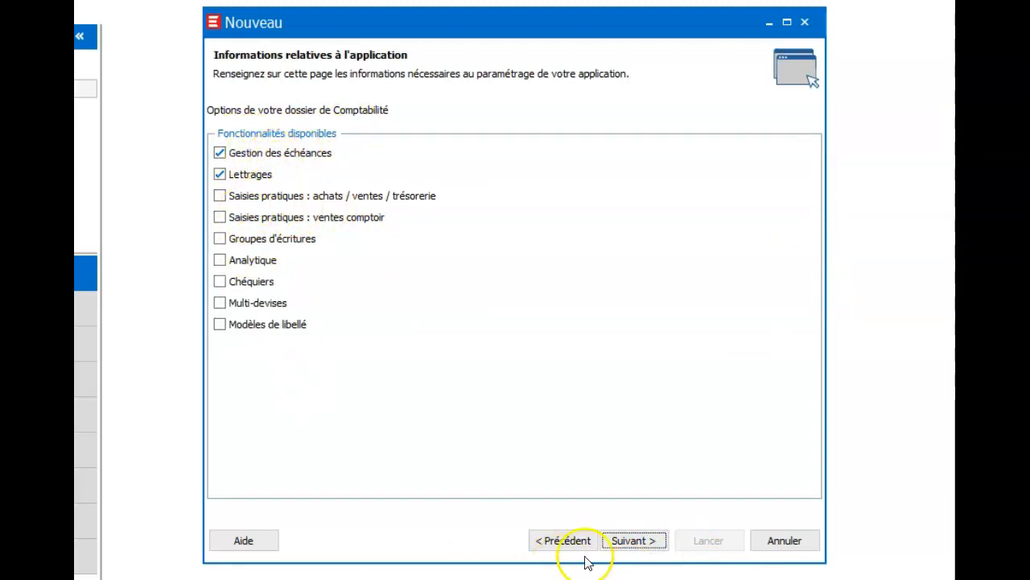
{"action": "left_click", "coordinate": [634, 544]}
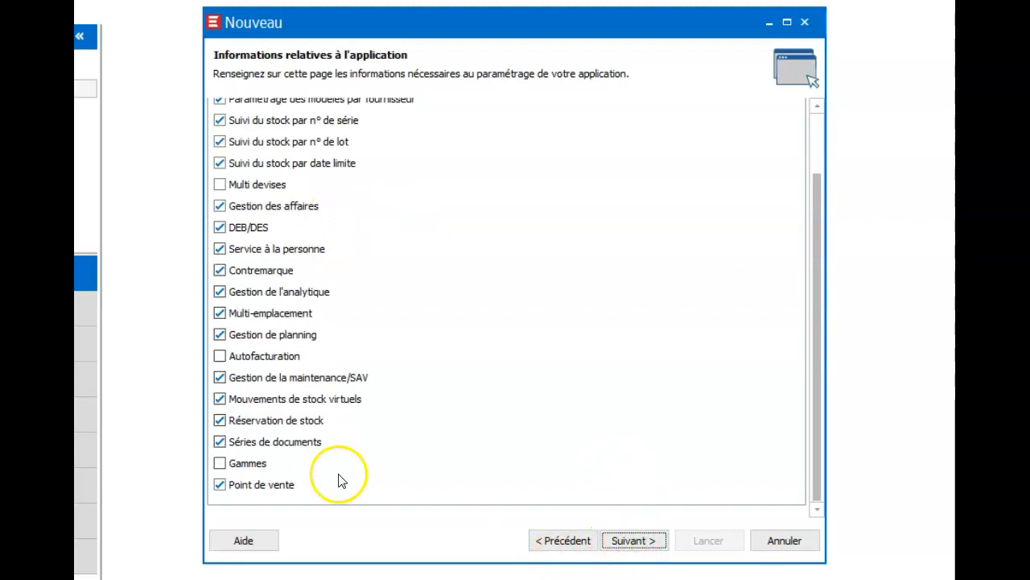
{"action": "left_click_drag", "start_coordinate": [810, 270], "coordinate": [809, 153]}
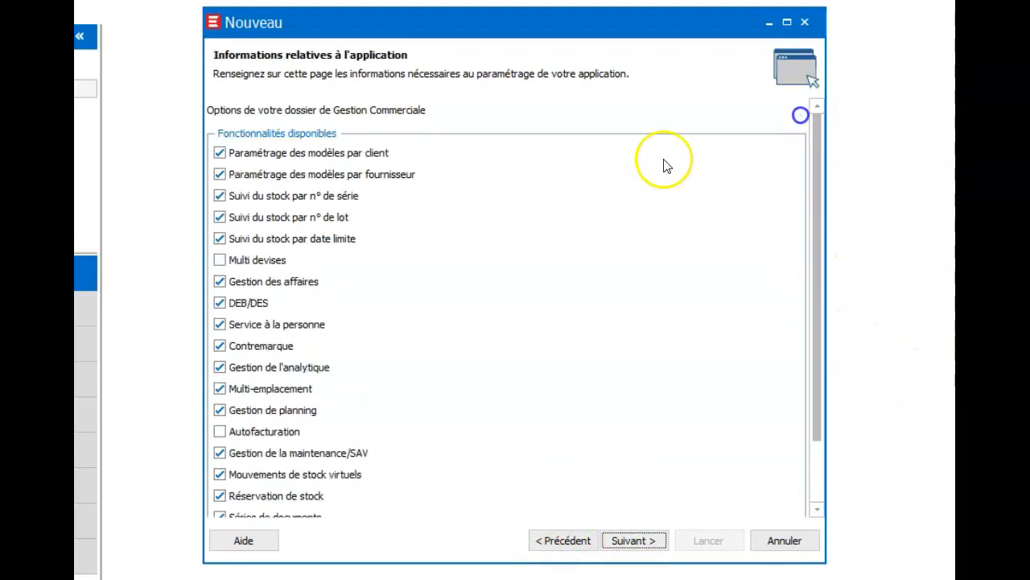
{"action": "left_click", "coordinate": [654, 545]}
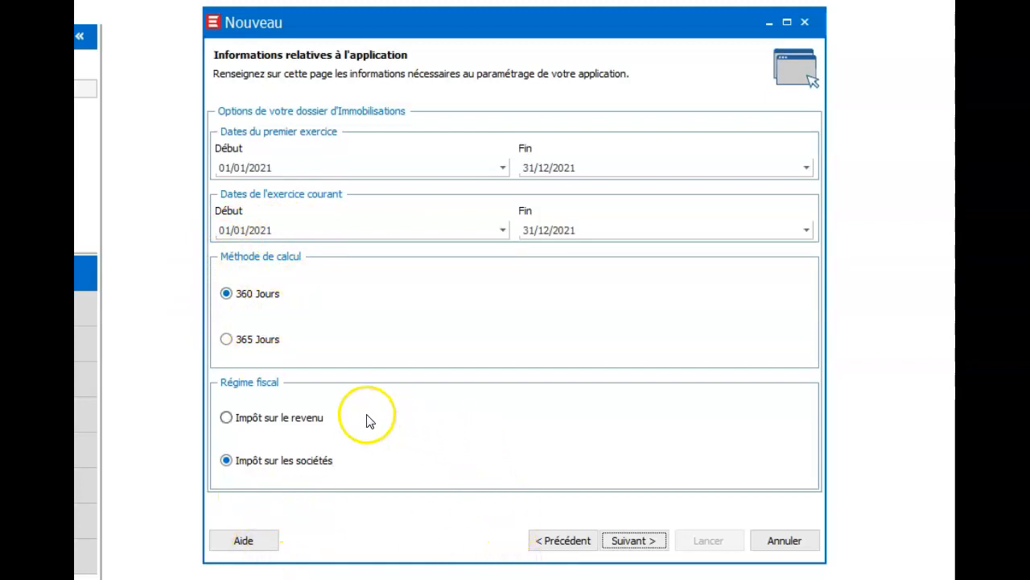
{"action": "left_click", "coordinate": [641, 547]}
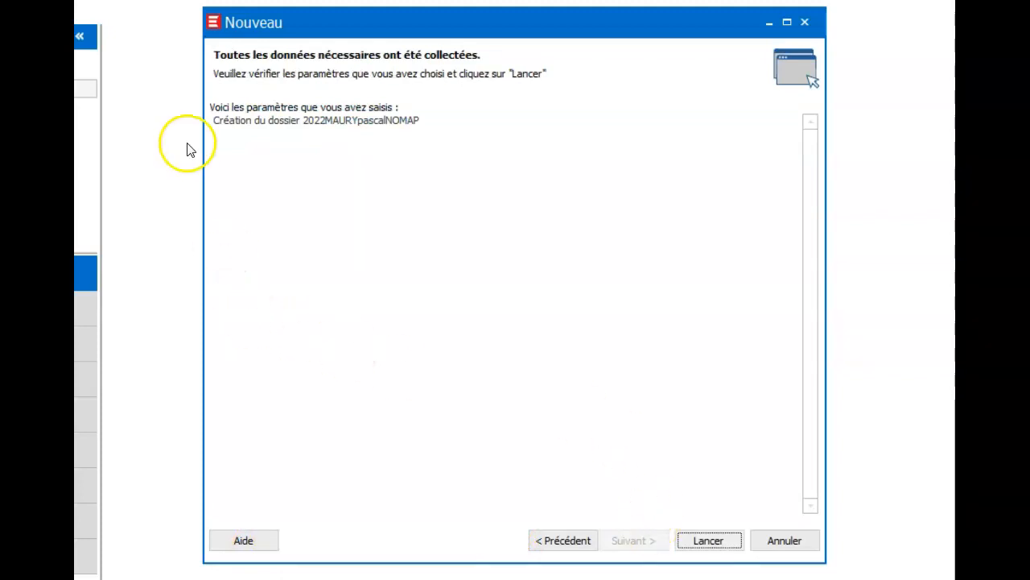
Launch creation of the new 2022 company folder and let it finish
{"action": "left_click", "coordinate": [708, 540]}
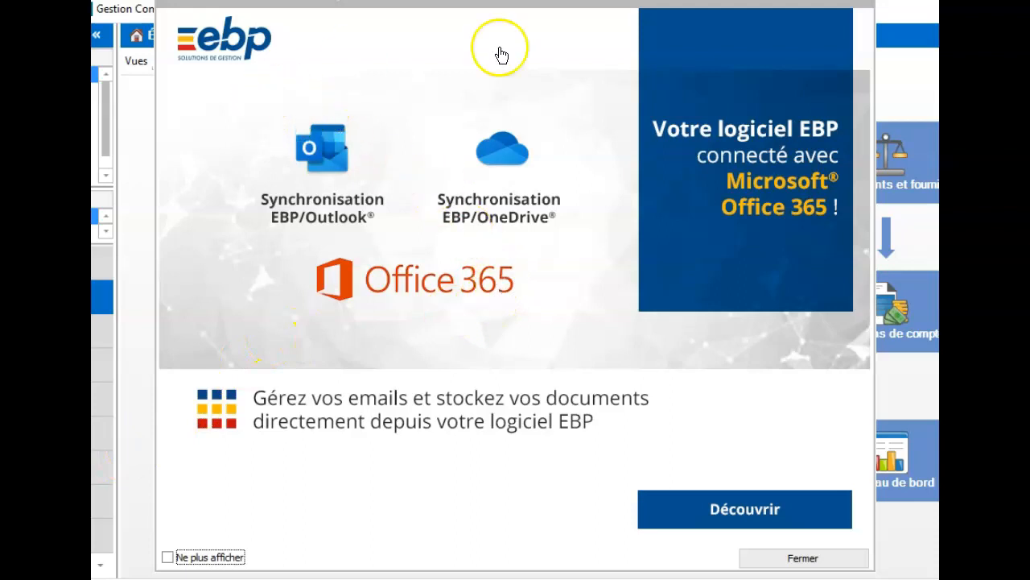
Close the Office 365 promotion window to reveal the database creation confirmation
{"action": "left_click", "coordinate": [800, 561]}
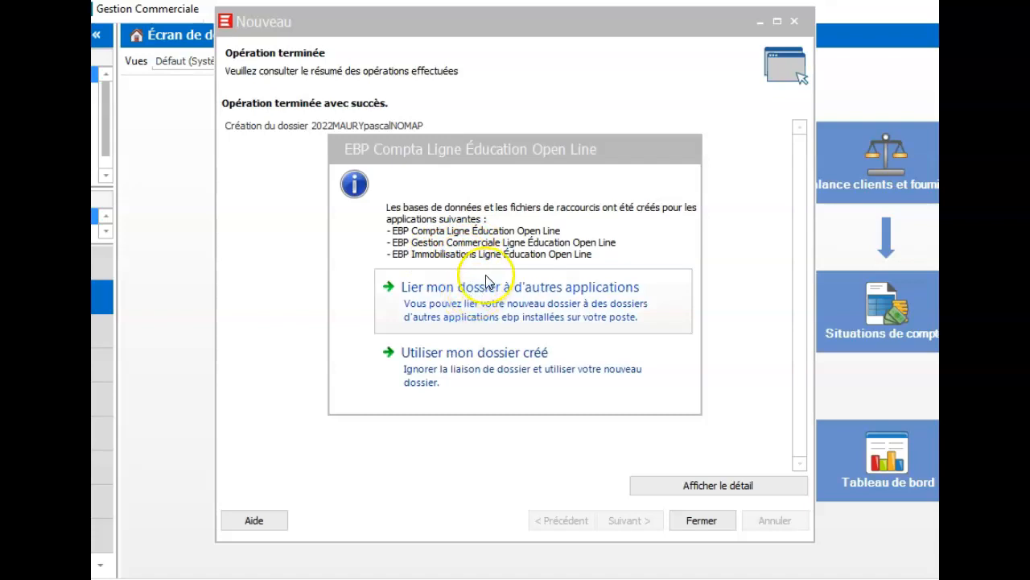
Choose 'Utiliser mon dossier créé' without linking other applications and close the Nouveau wizard
{"action": "left_click", "coordinate": [439, 368]}
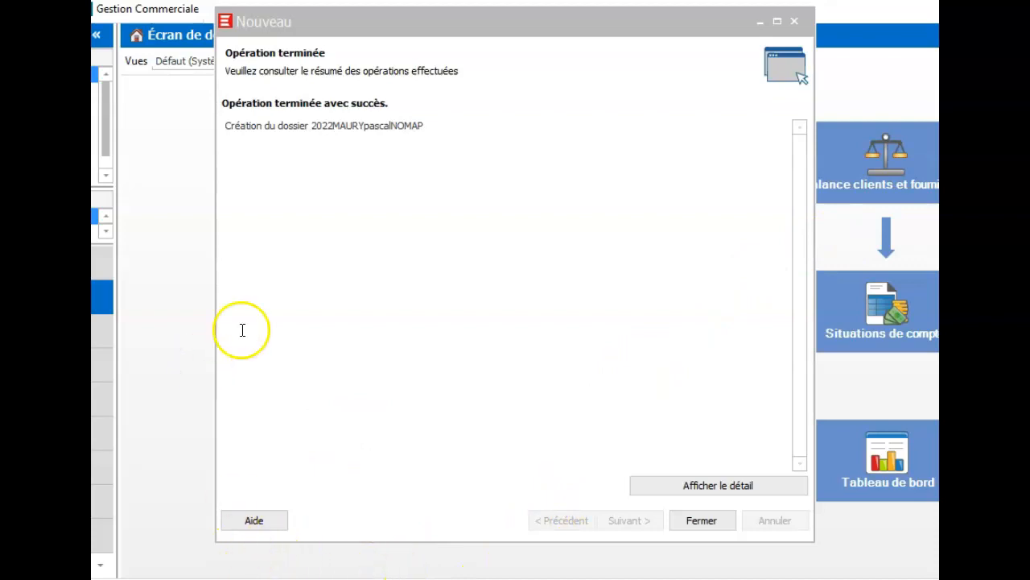
{"action": "left_click", "coordinate": [718, 526]}
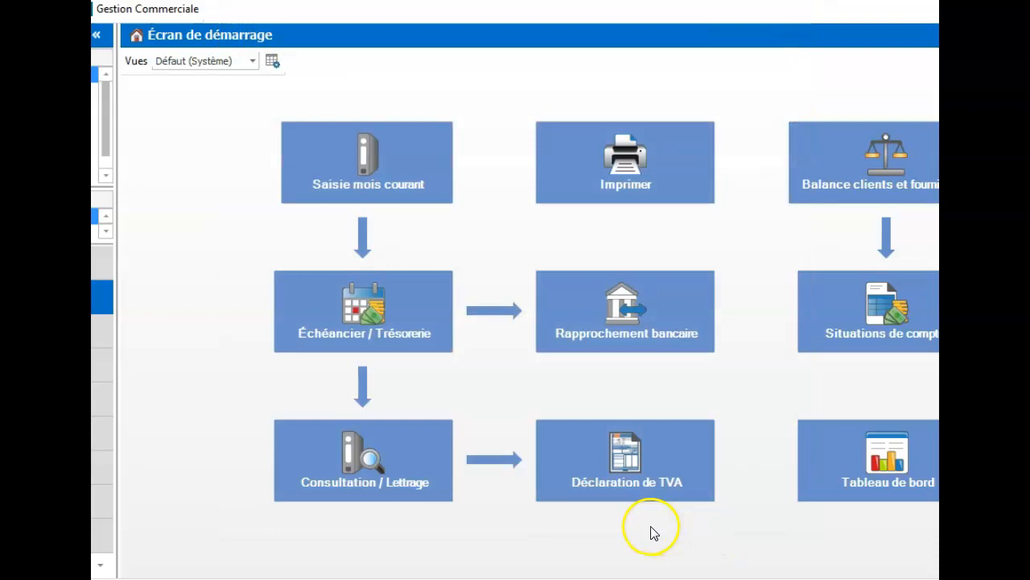
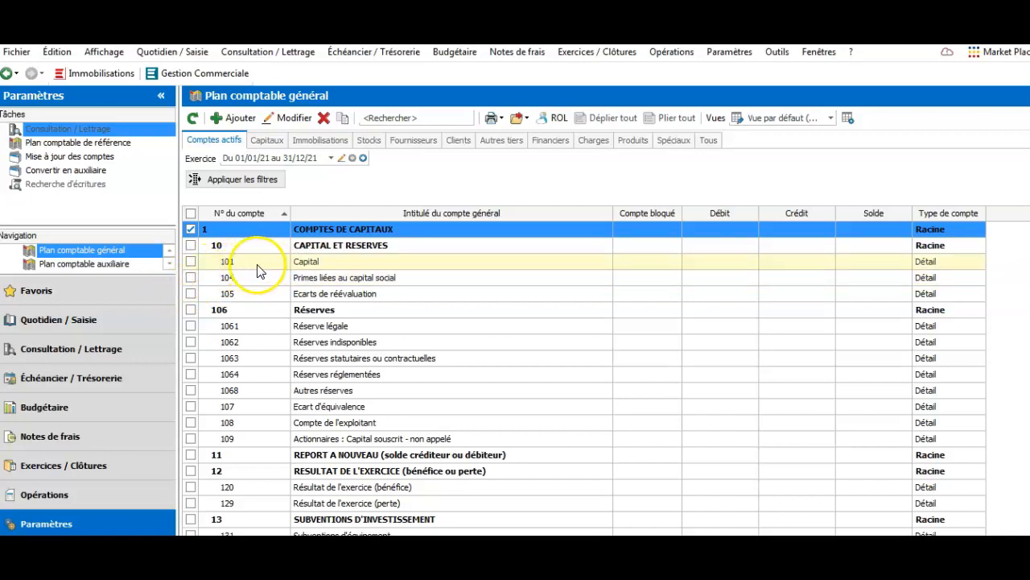
{"action": "left_click", "coordinate": [539, 344]}
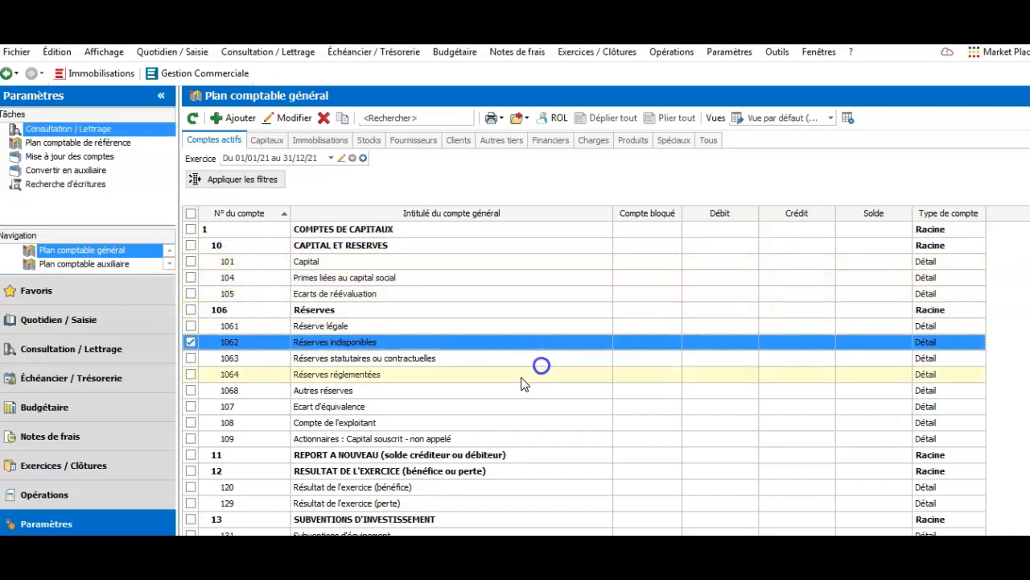
{"action": "scroll", "coordinate": [516, 378], "scroll_direction": "down", "scroll_amount": 5}
{"action": "scroll", "coordinate": [483, 378], "scroll_direction": "down", "scroll_amount": 20}
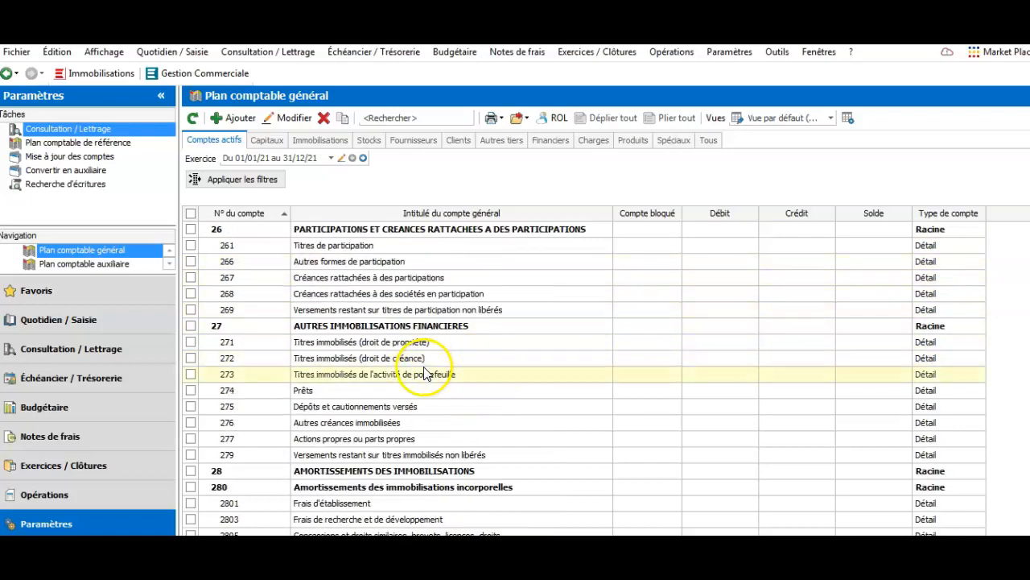
{"action": "scroll", "coordinate": [405, 372], "scroll_direction": "down", "scroll_amount": 20}
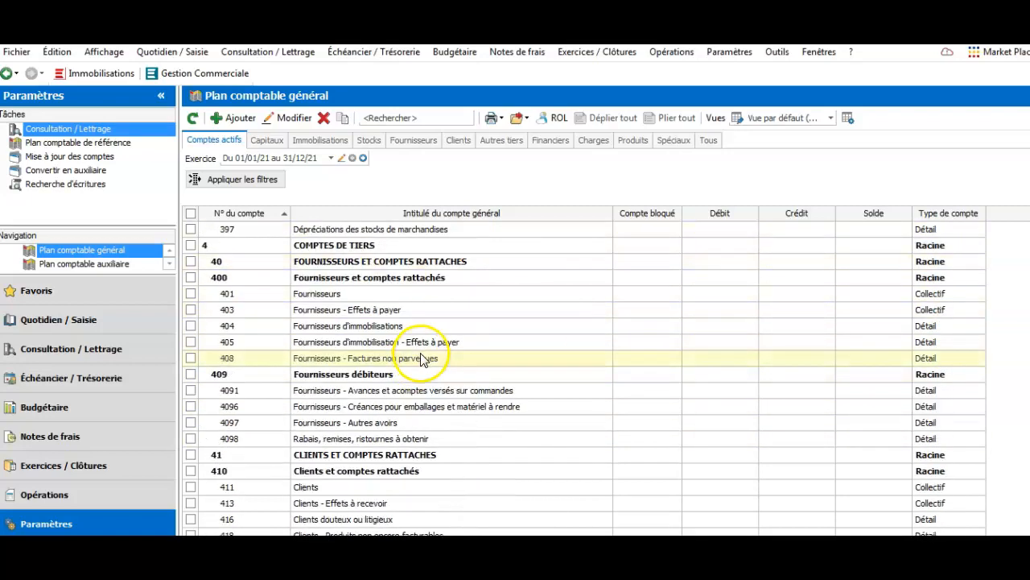
{"action": "scroll", "coordinate": [423, 364], "scroll_direction": "down", "scroll_amount": 20}
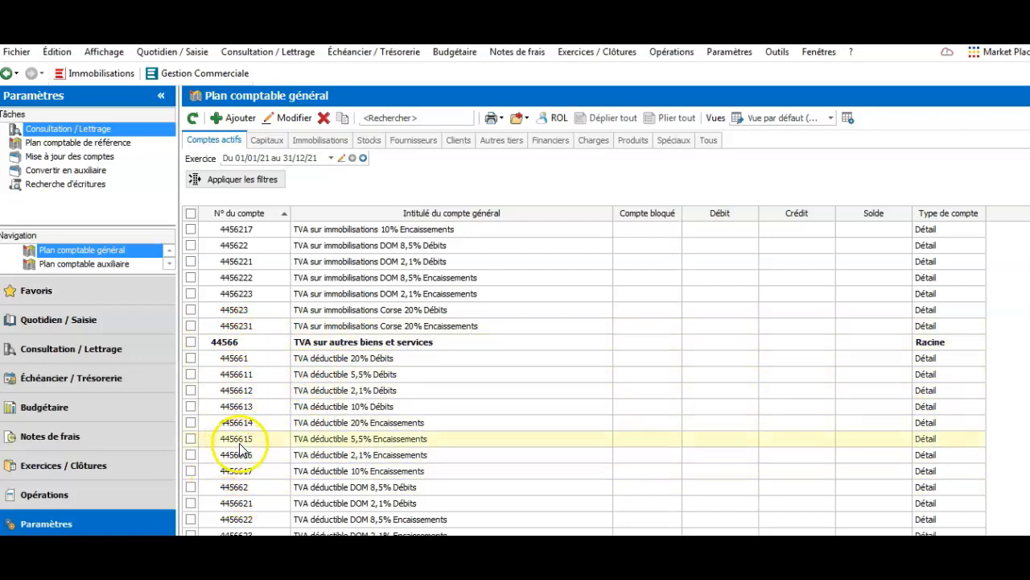
{"action": "scroll", "coordinate": [373, 336], "scroll_direction": "up", "scroll_amount": 4}
{"action": "scroll", "coordinate": [373, 337], "scroll_direction": "up", "scroll_amount": 7}
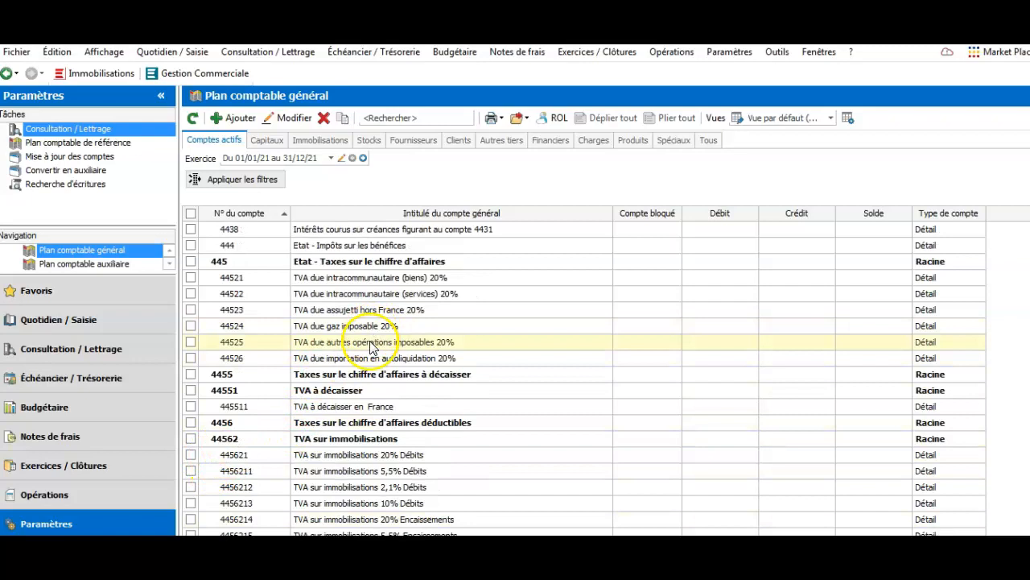
{"action": "scroll", "coordinate": [366, 342], "scroll_direction": "down", "scroll_amount": 5}
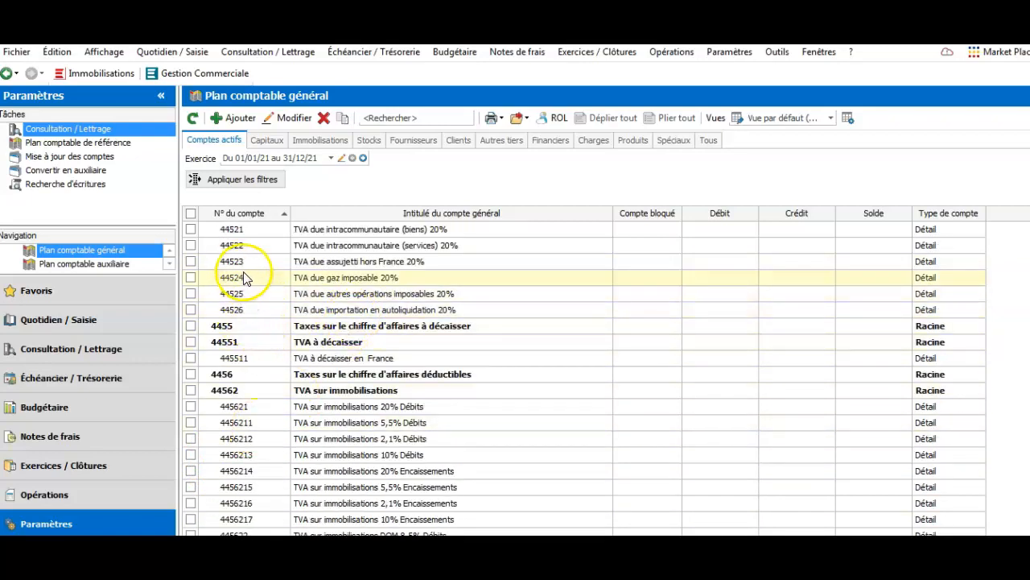
{"action": "scroll", "coordinate": [406, 306], "scroll_direction": "down", "scroll_amount": 12}
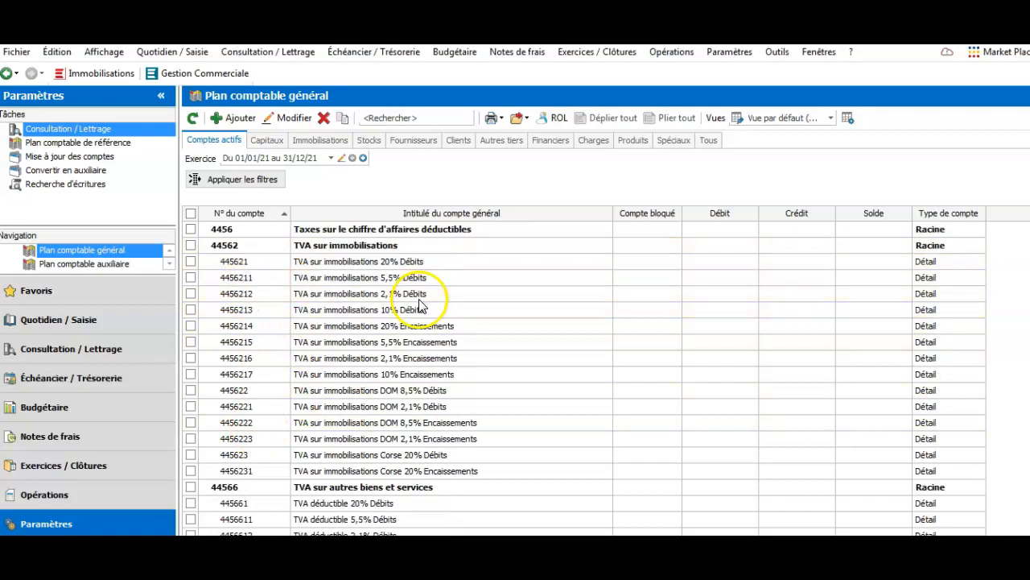
{"action": "scroll", "coordinate": [409, 314], "scroll_direction": "down", "scroll_amount": 15}
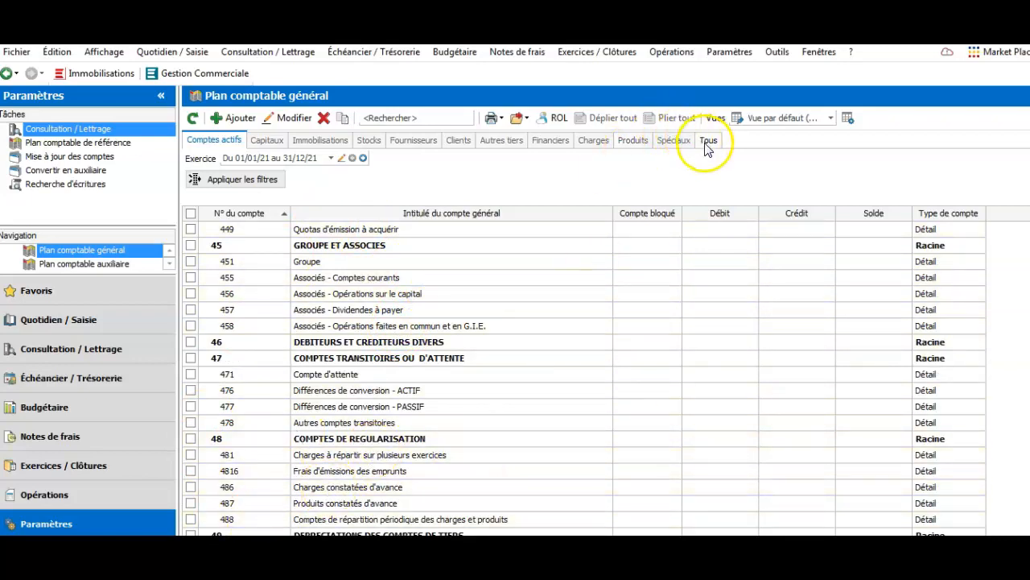
{"action": "left_click", "coordinate": [778, 53]}
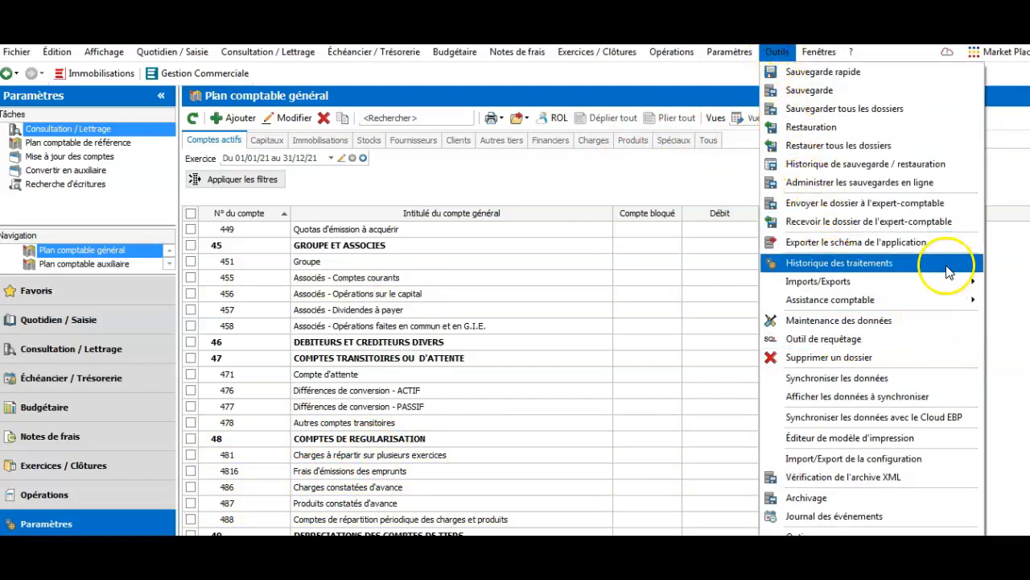
Launch the Reformater les numéros de comptes assistant from Outils > Assistance comptable
{"action": "mouse_move", "coordinate": [929, 307]}
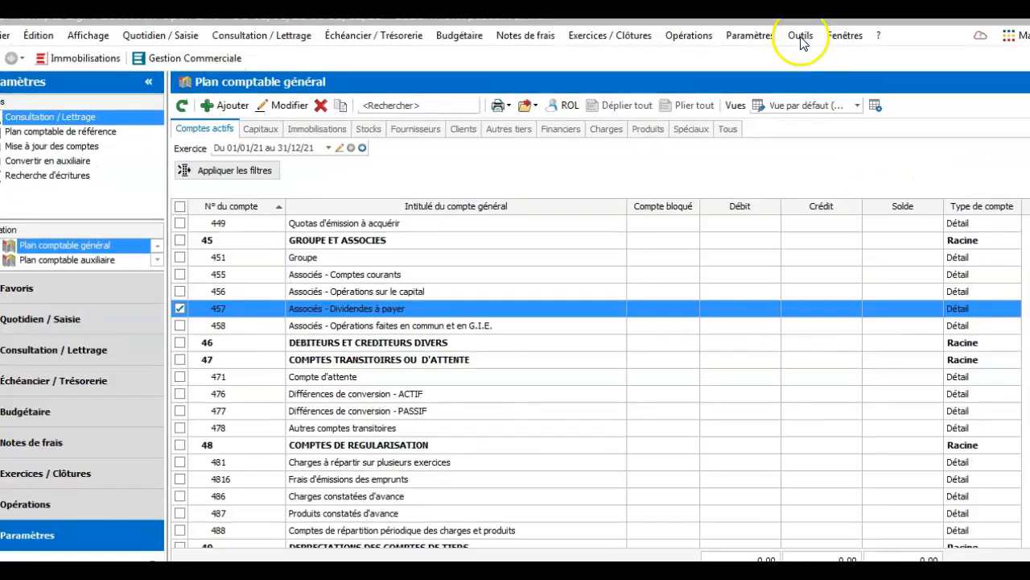
{"action": "left_click", "coordinate": [777, 52]}
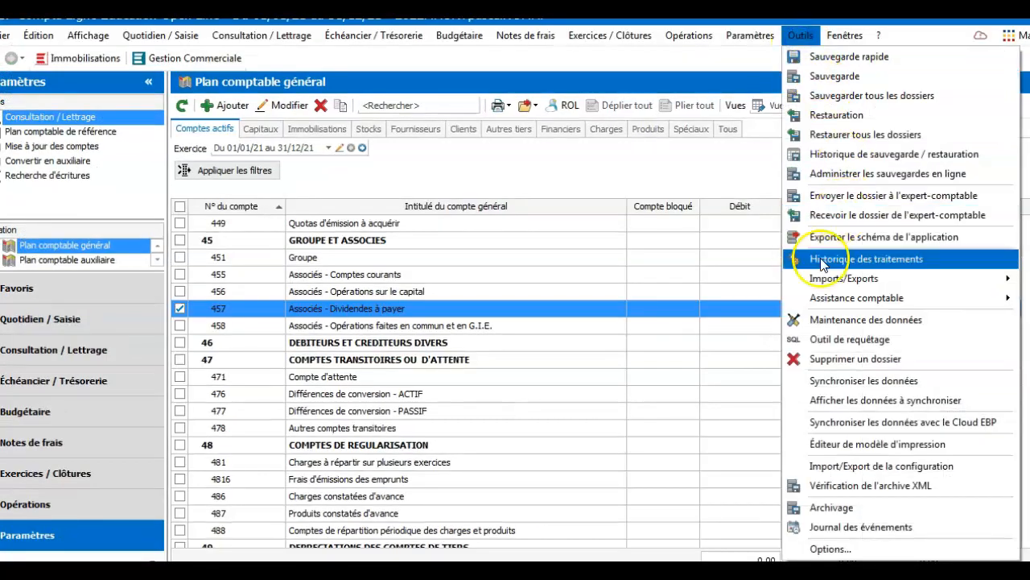
{"action": "mouse_move", "coordinate": [832, 306]}
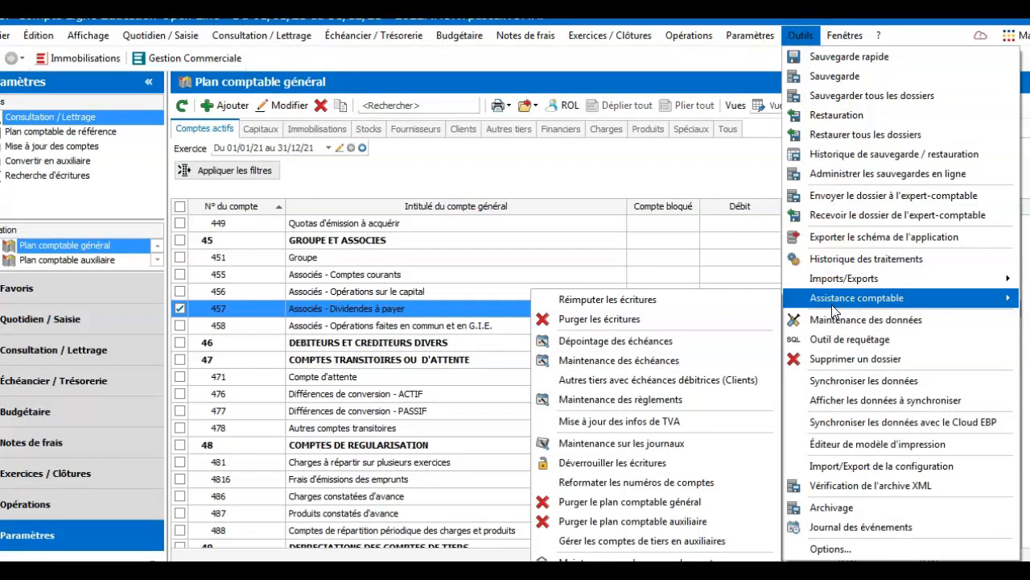
{"action": "left_click", "coordinate": [601, 483]}
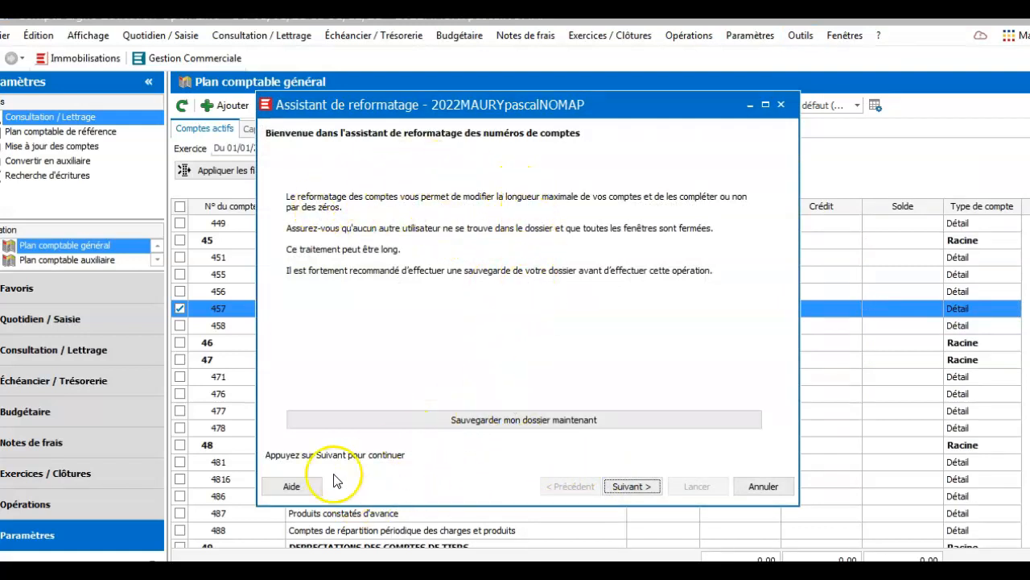
Reformat all account numbers to 7 characters padded with zeros, then close the finished assistant
{"action": "left_click", "coordinate": [632, 486]}
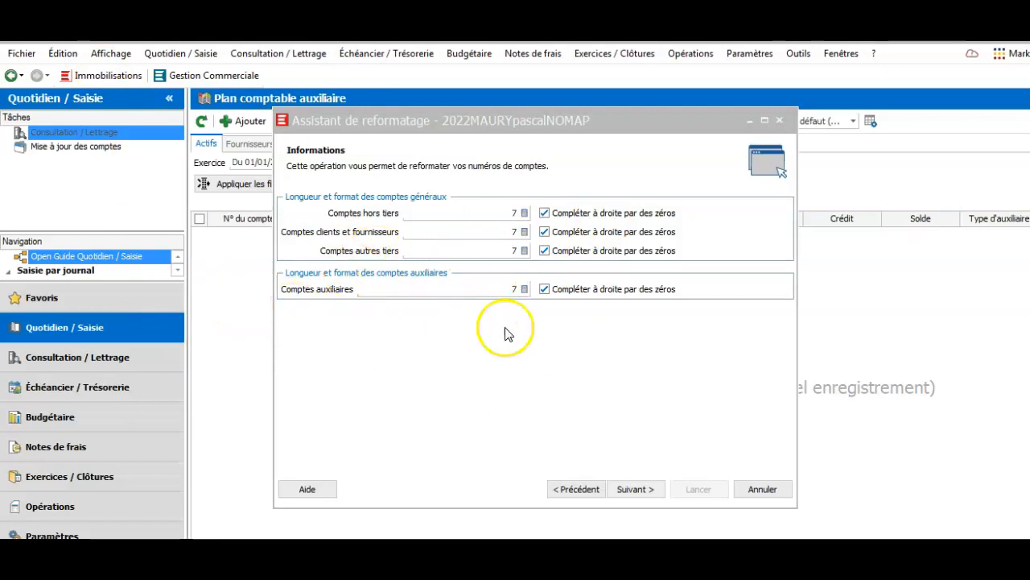
{"action": "left_click", "coordinate": [635, 493]}
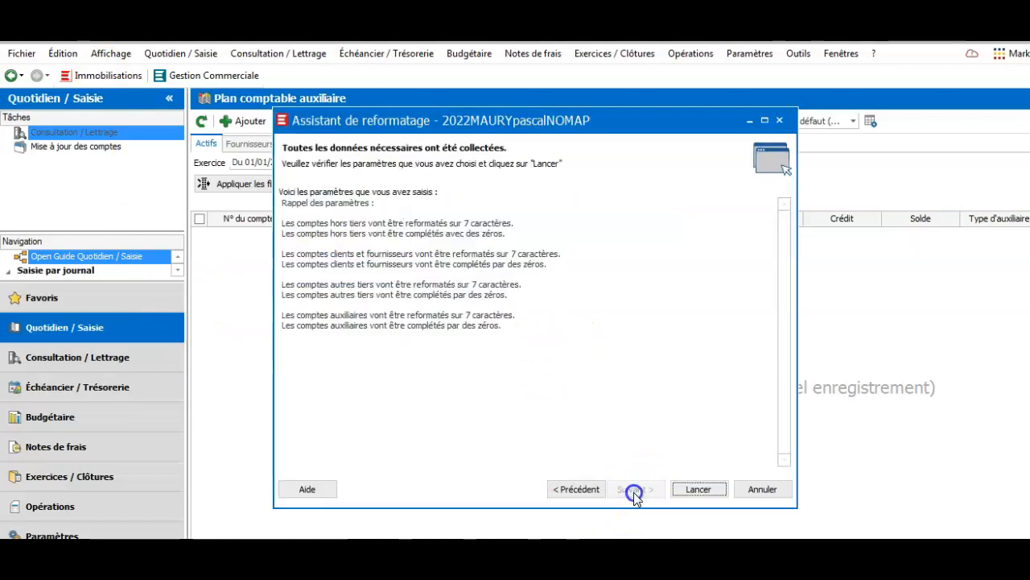
{"action": "left_click", "coordinate": [697, 488]}
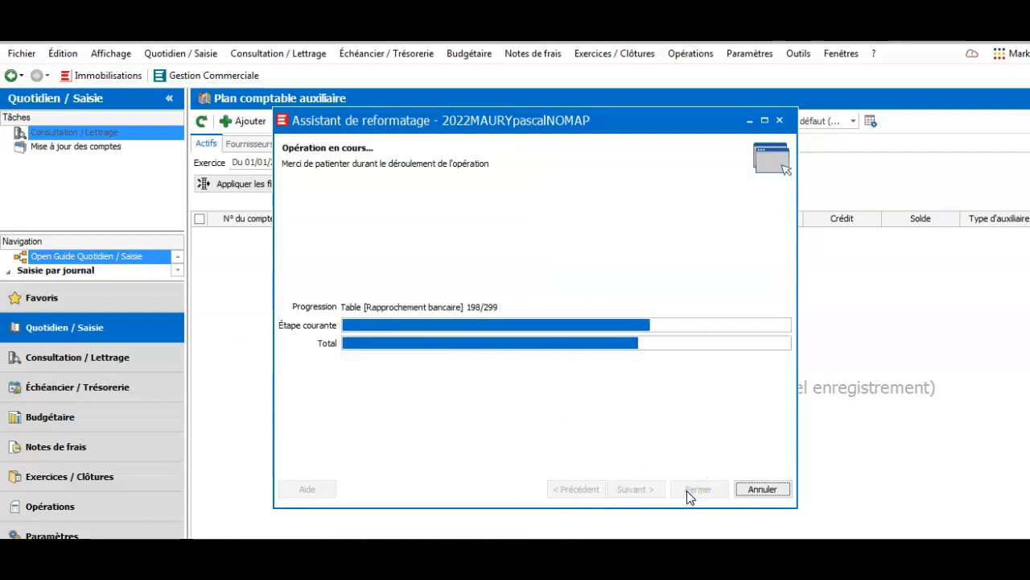
{"action": "left_click", "coordinate": [698, 488]}
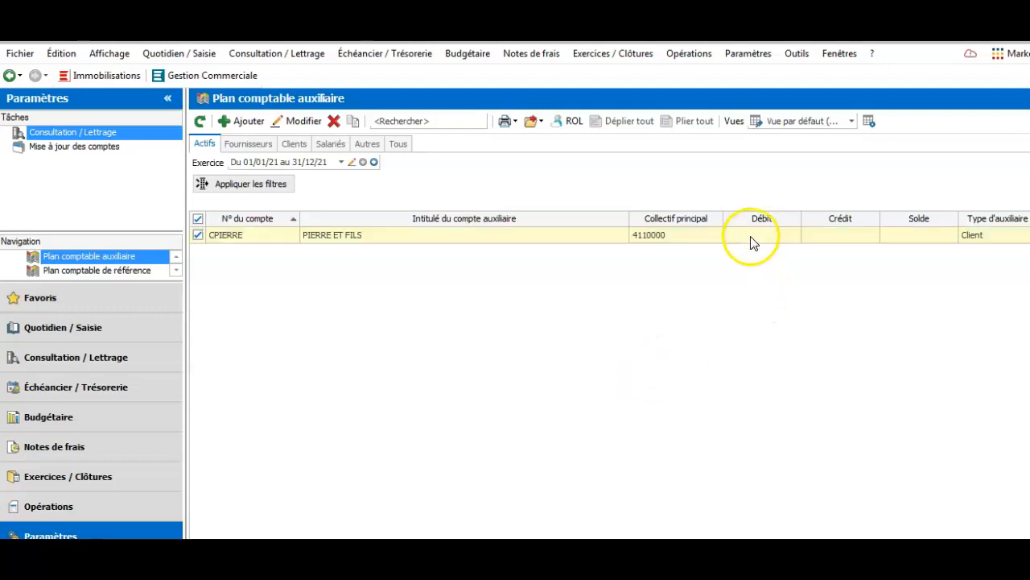
{"action": "left_click", "coordinate": [797, 54]}
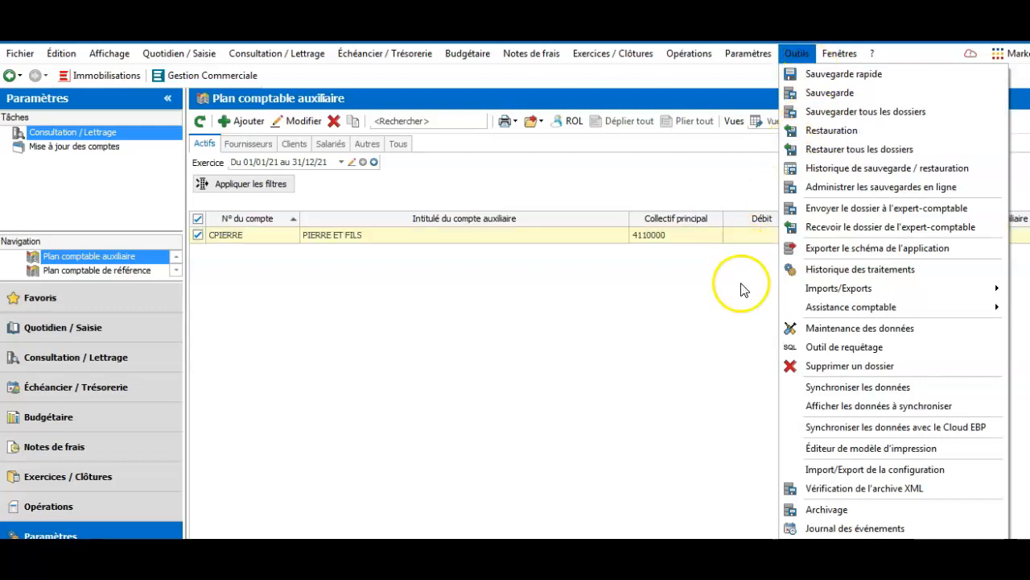
{"action": "left_click", "coordinate": [857, 312]}
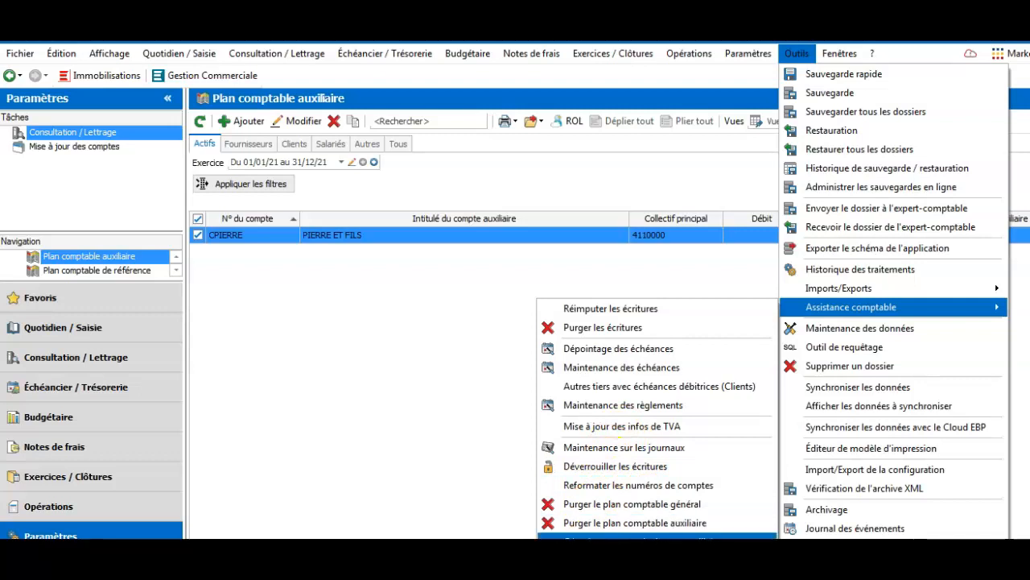
{"action": "left_click", "coordinate": [624, 538]}
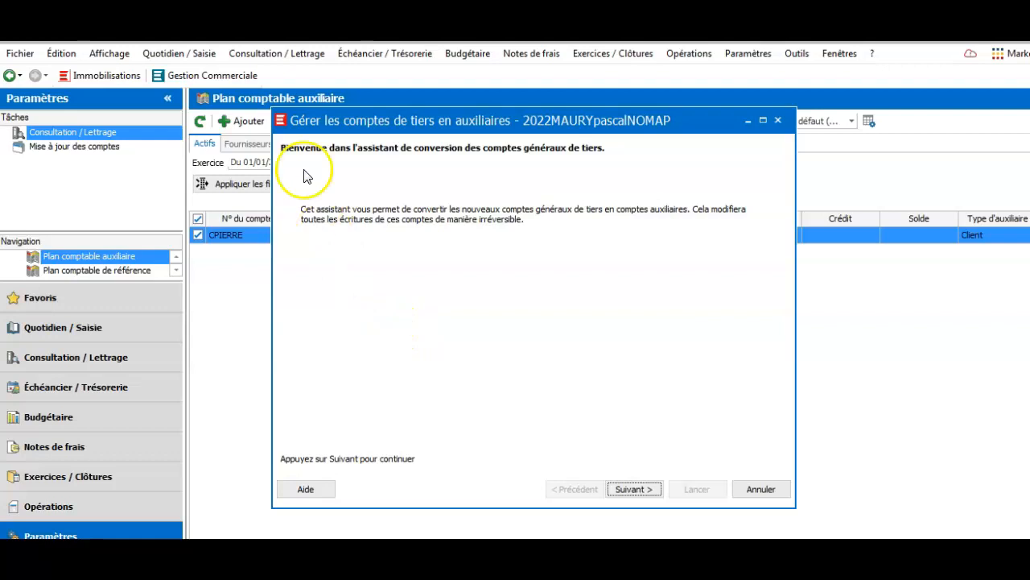
{"action": "left_click", "coordinate": [632, 489]}
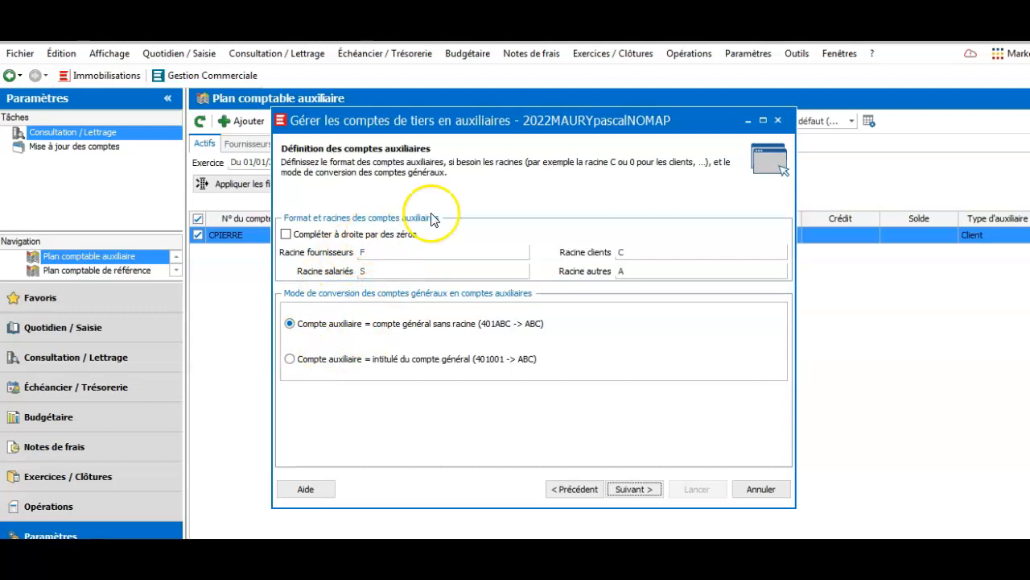
{"action": "left_click", "coordinate": [633, 490]}
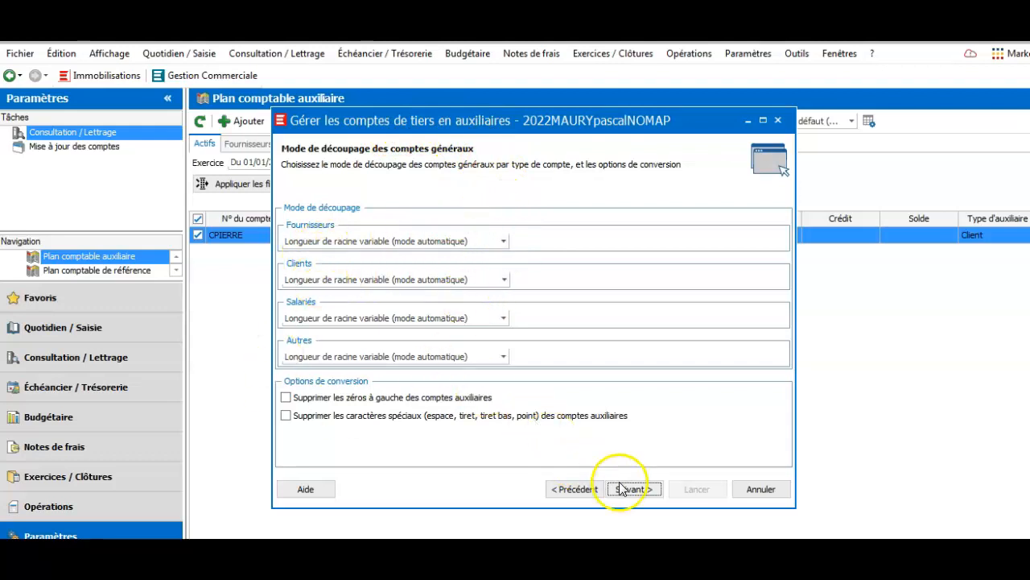
{"action": "left_click", "coordinate": [649, 488]}
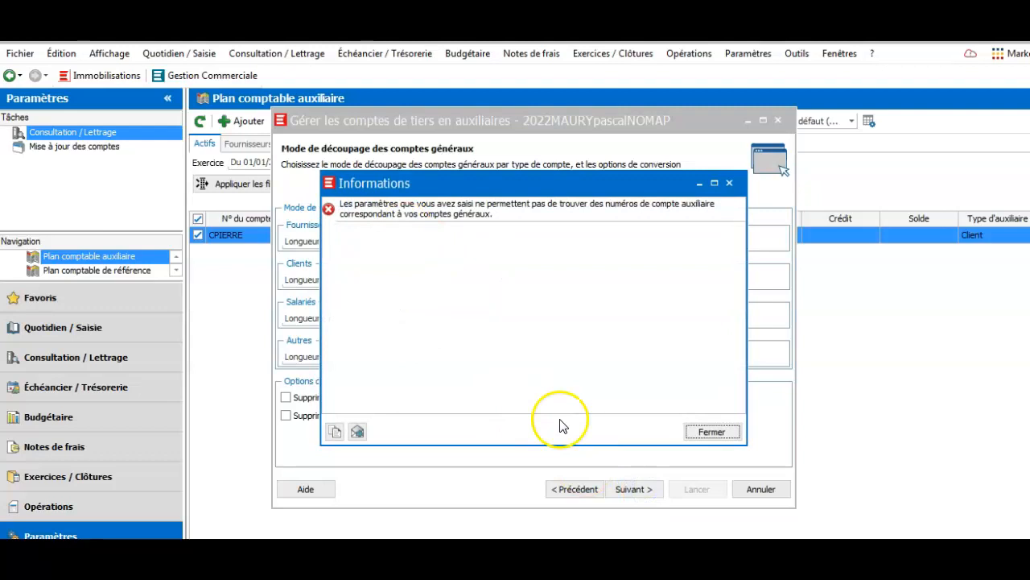
{"action": "left_click", "coordinate": [712, 431]}
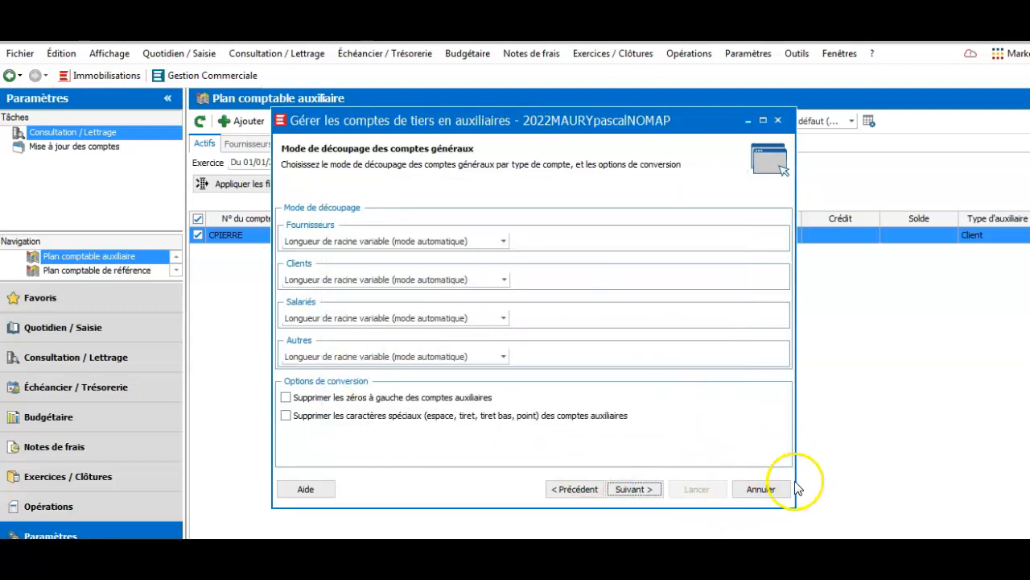
{"action": "left_click", "coordinate": [784, 121]}
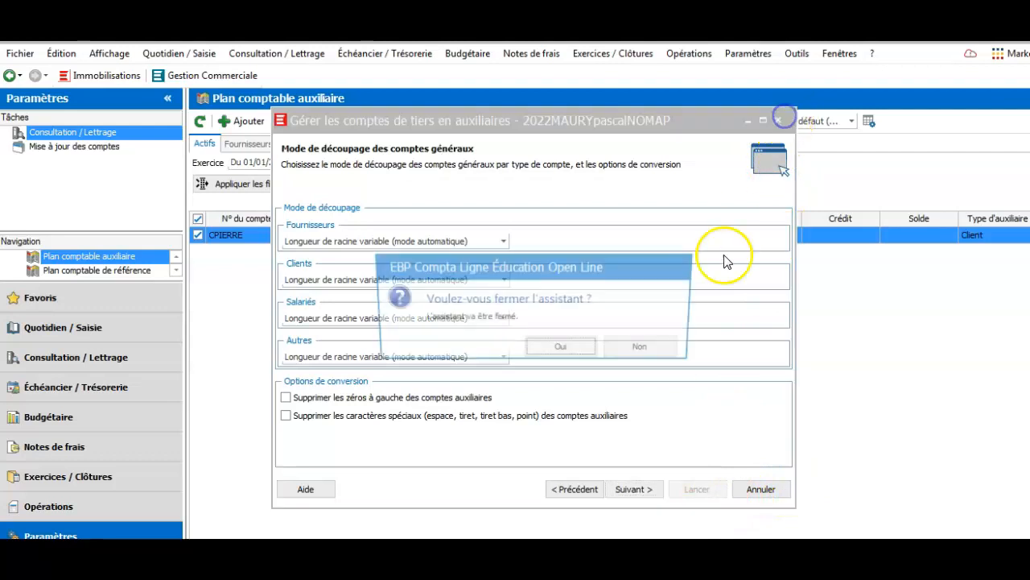
{"action": "left_click", "coordinate": [573, 349]}
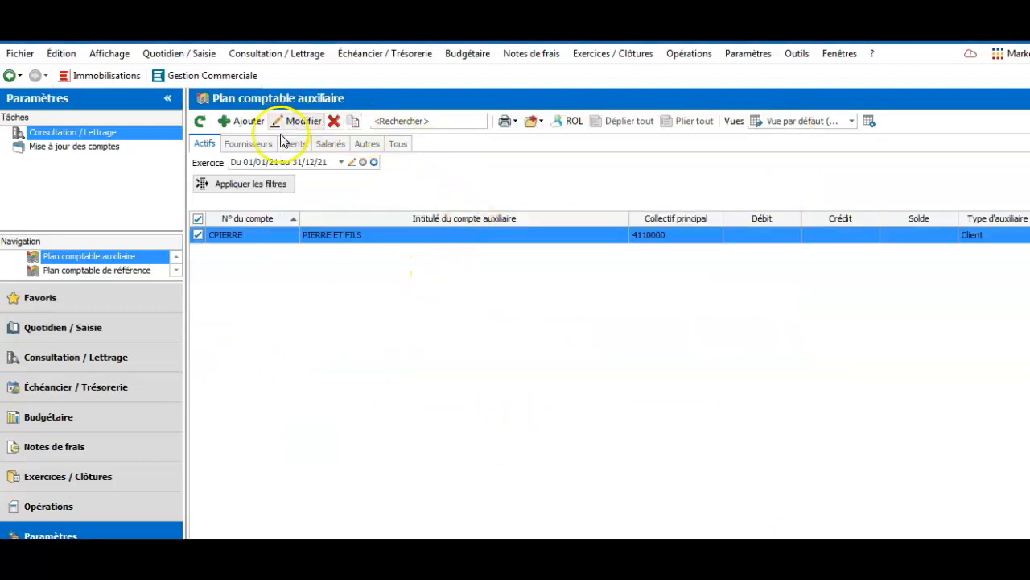
{"action": "left_click", "coordinate": [751, 52]}
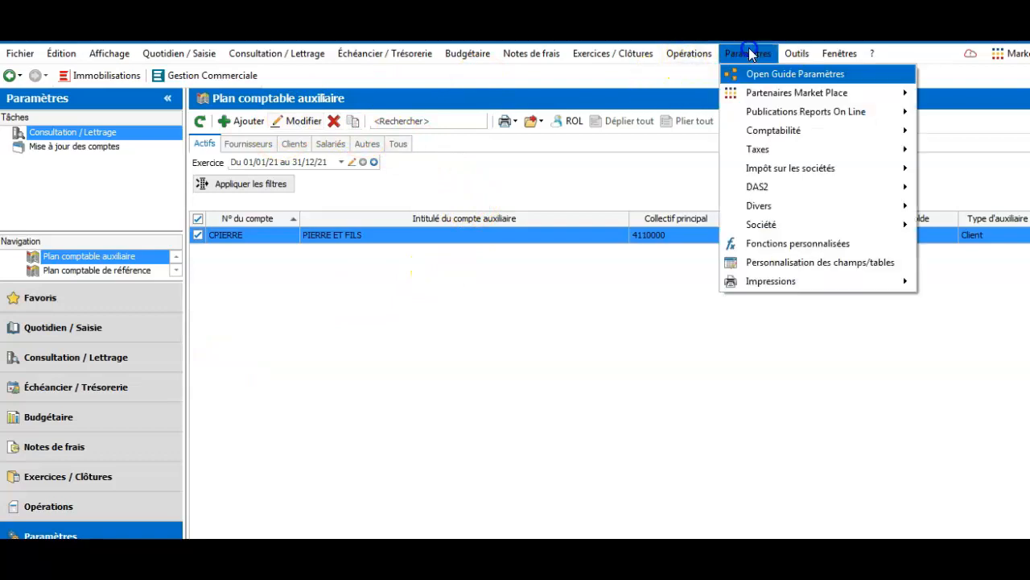
{"action": "left_click", "coordinate": [776, 129]}
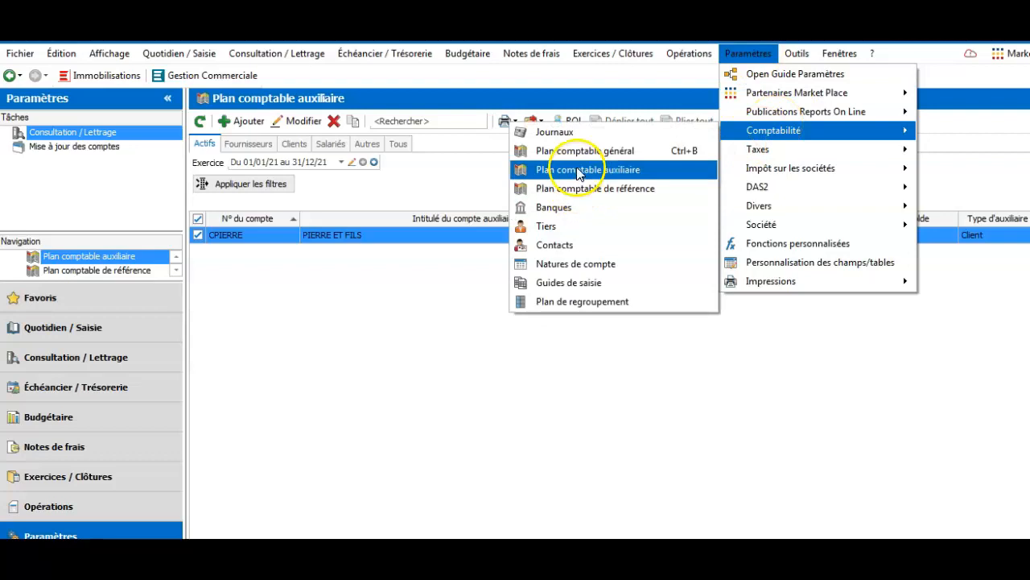
{"action": "left_click", "coordinate": [578, 170]}
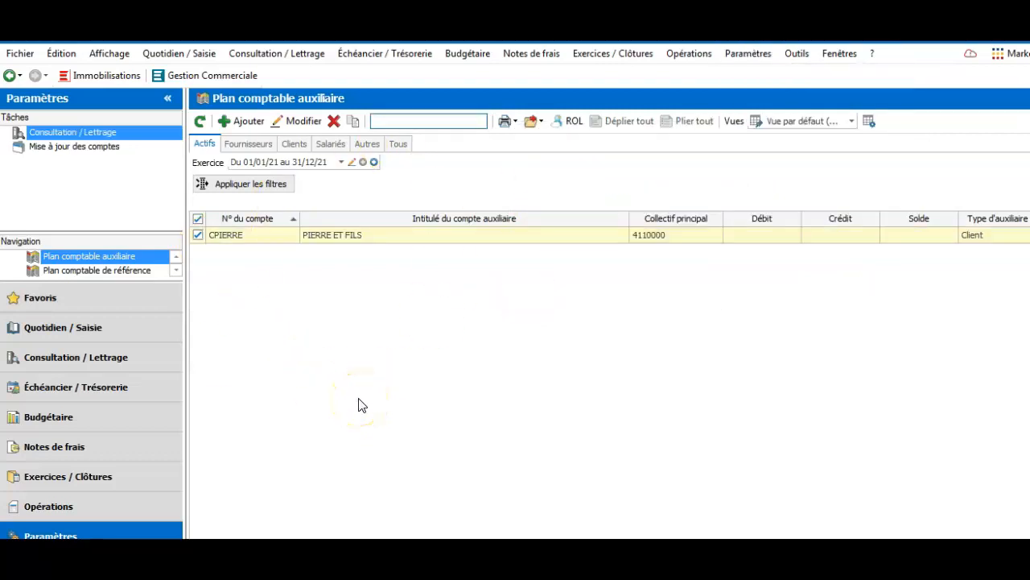
{"action": "left_click", "coordinate": [247, 122]}
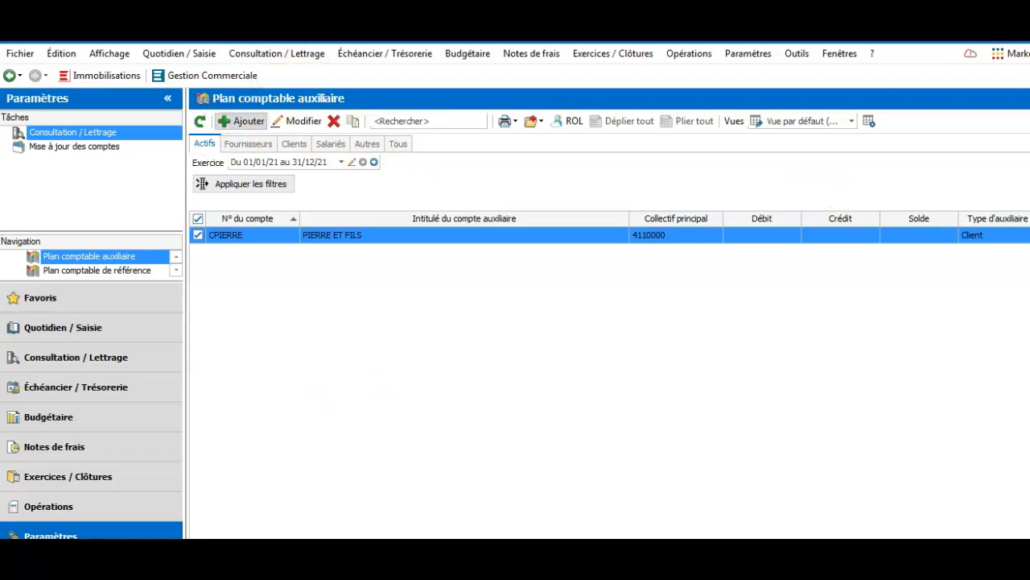
{"action": "left_click", "coordinate": [245, 122]}
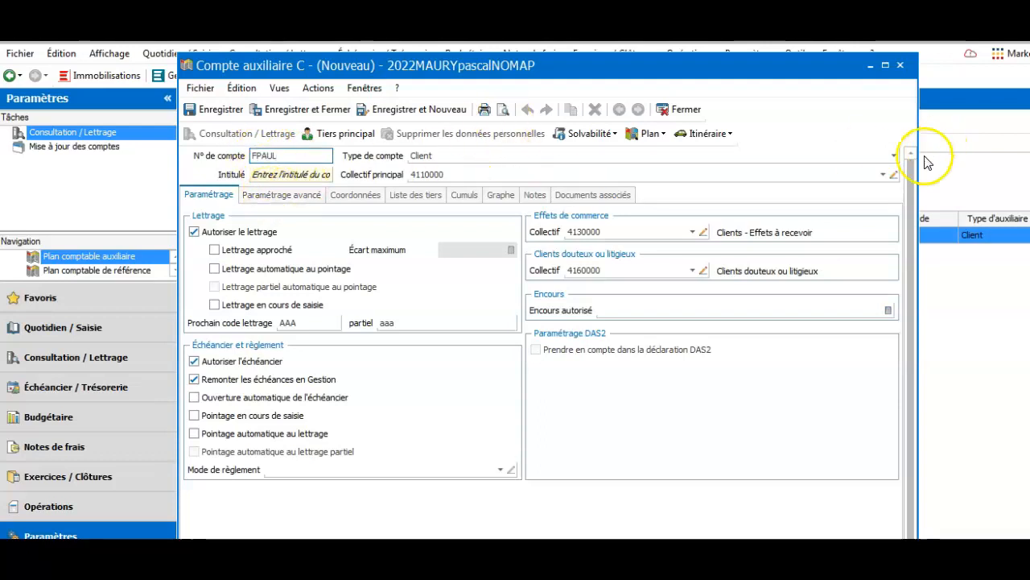
Create and save supplier account FPAUL00, PAUL ET FILS, under collective 4010000, then close the form
{"action": "left_click", "coordinate": [881, 156]}
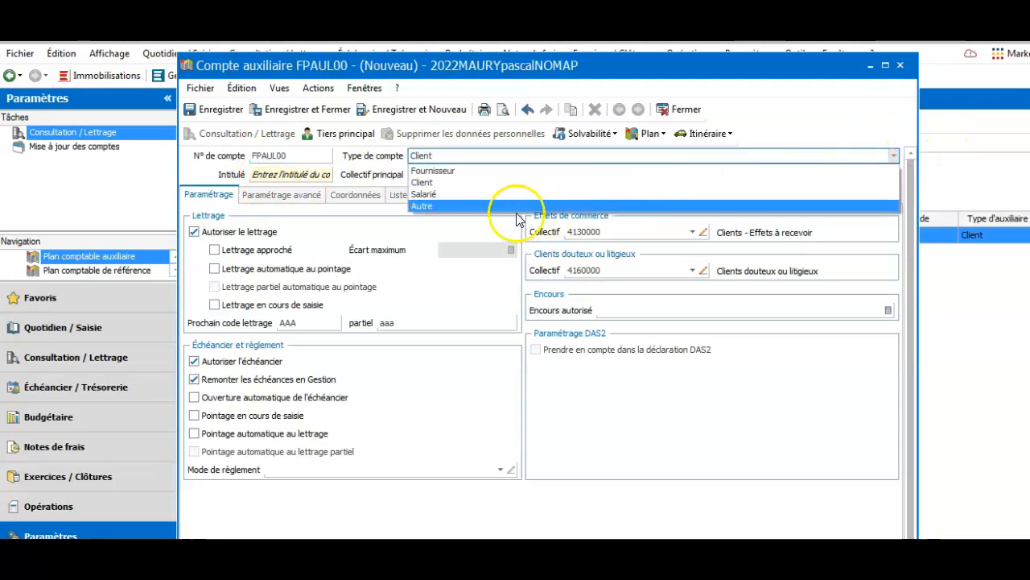
{"action": "left_click", "coordinate": [439, 183]}
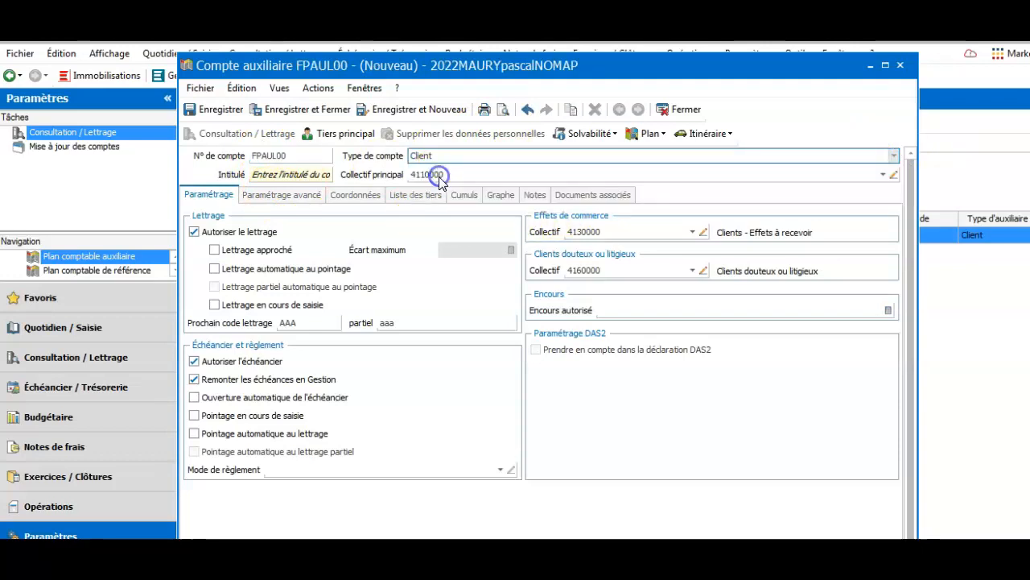
{"action": "left_click", "coordinate": [884, 175]}
{"action": "left_click", "coordinate": [787, 205]}
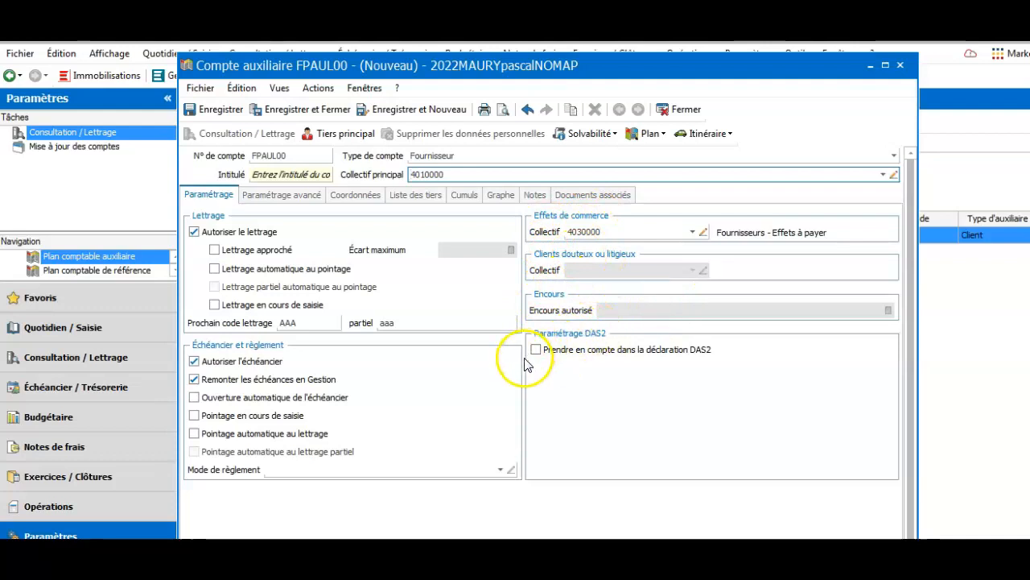
{"action": "left_click", "coordinate": [295, 176]}
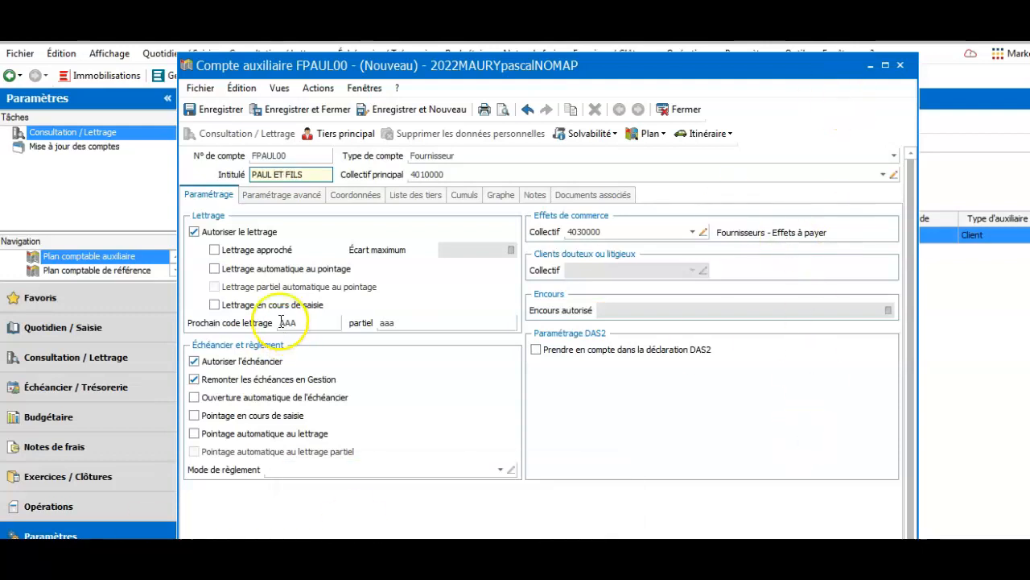
{"action": "left_click", "coordinate": [222, 111]}
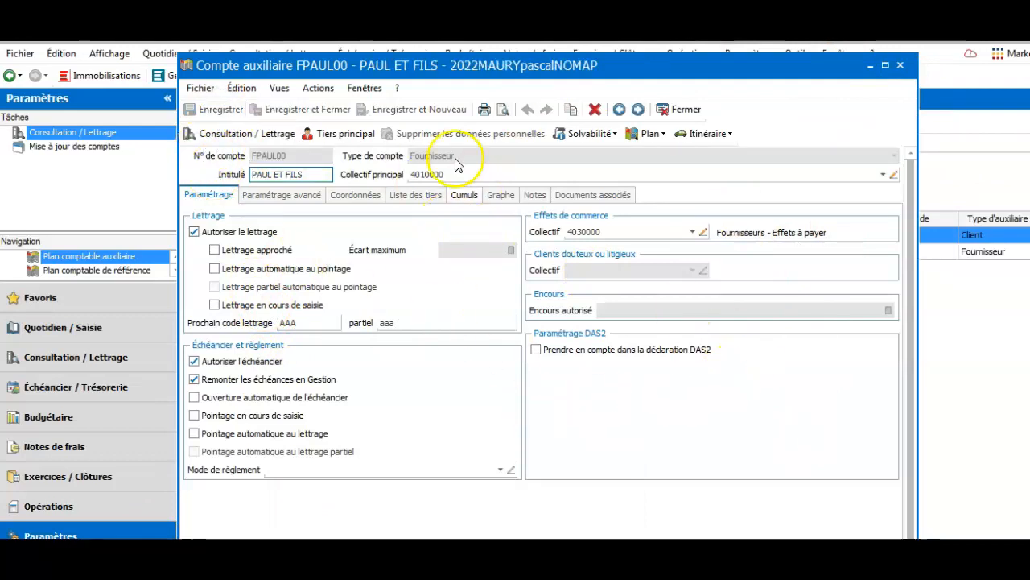
{"action": "left_click", "coordinate": [900, 65]}
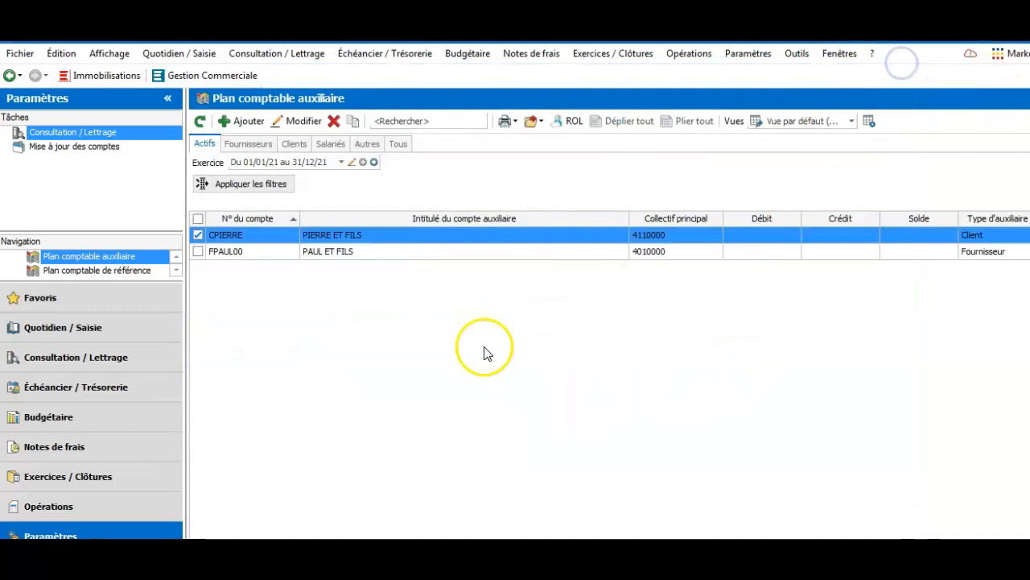
{"action": "left_click", "coordinate": [197, 235]}
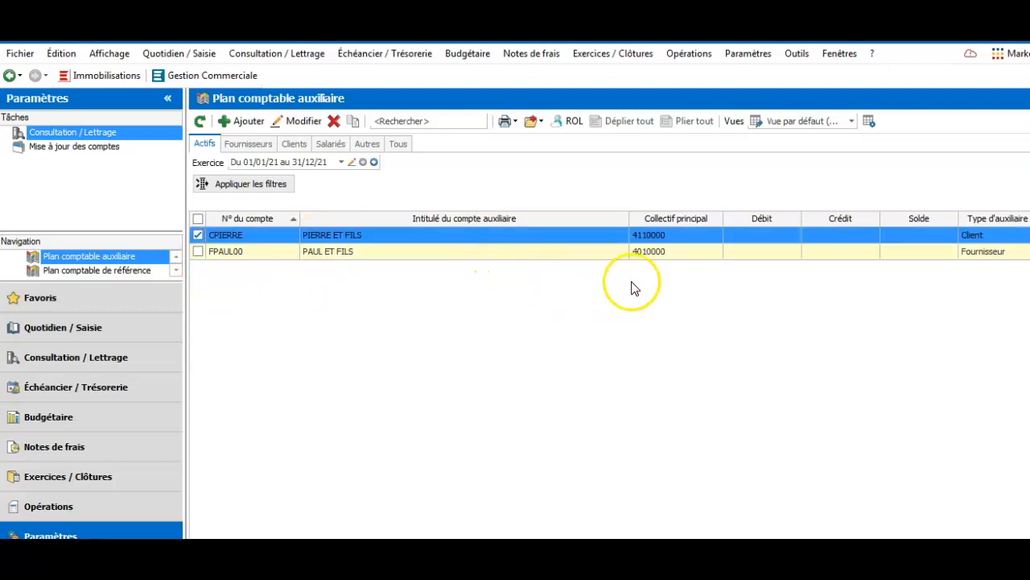
Open the Plan de journaux from Paramètres > Comptabilité and select the AC Achats journal
{"action": "left_click", "coordinate": [643, 240]}
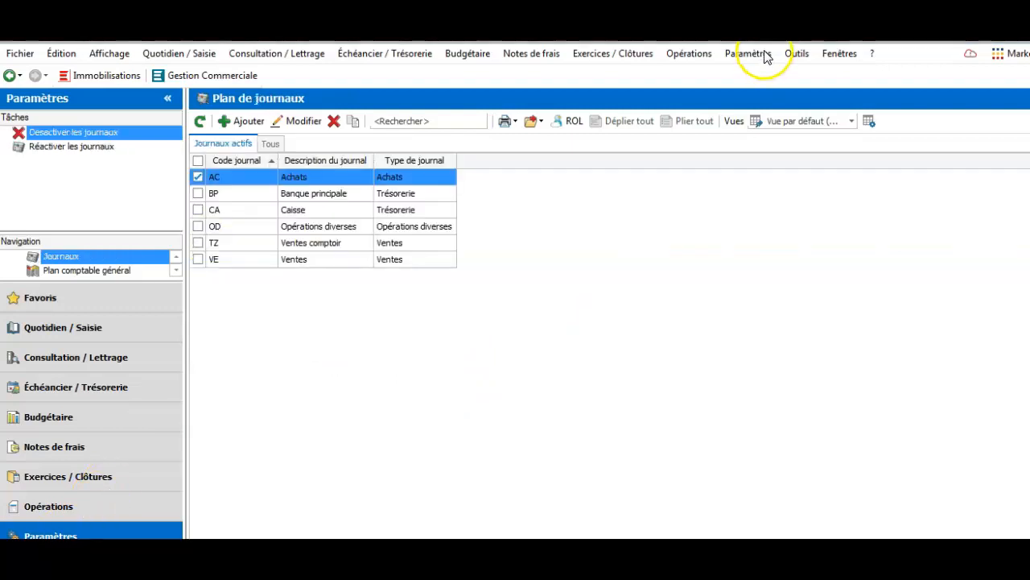
{"action": "left_click", "coordinate": [757, 53]}
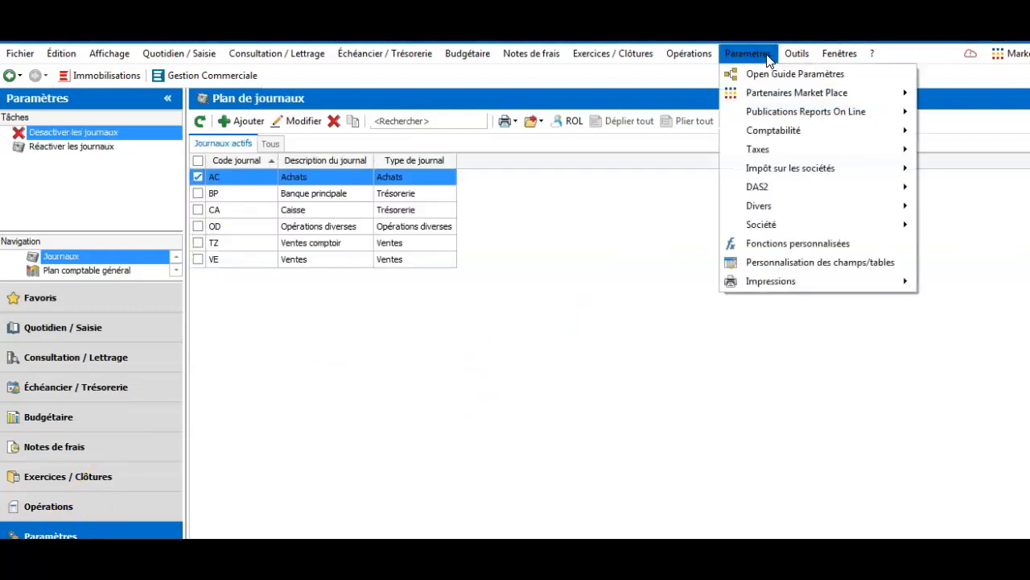
{"action": "mouse_move", "coordinate": [797, 137]}
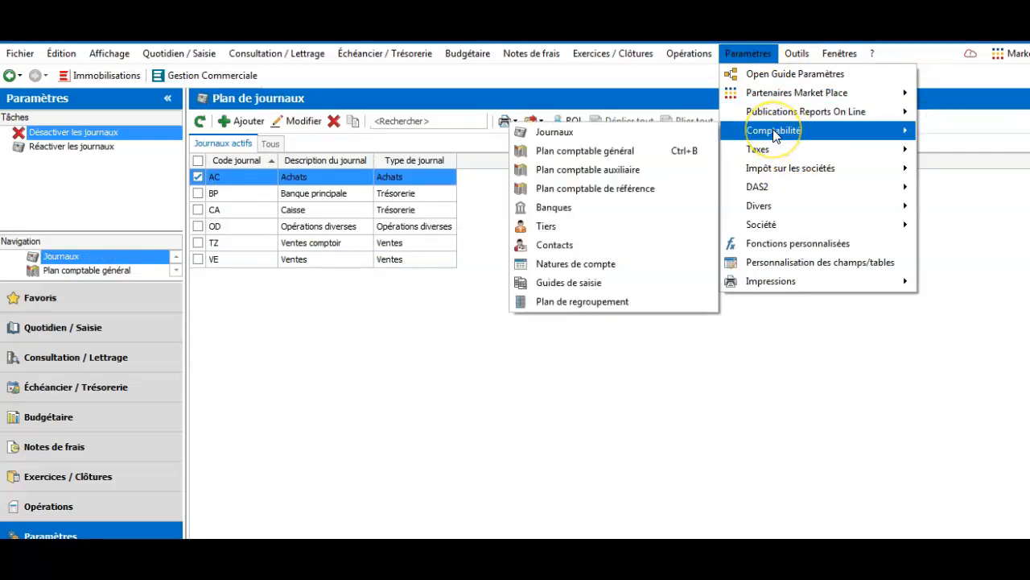
{"action": "left_click", "coordinate": [546, 132]}
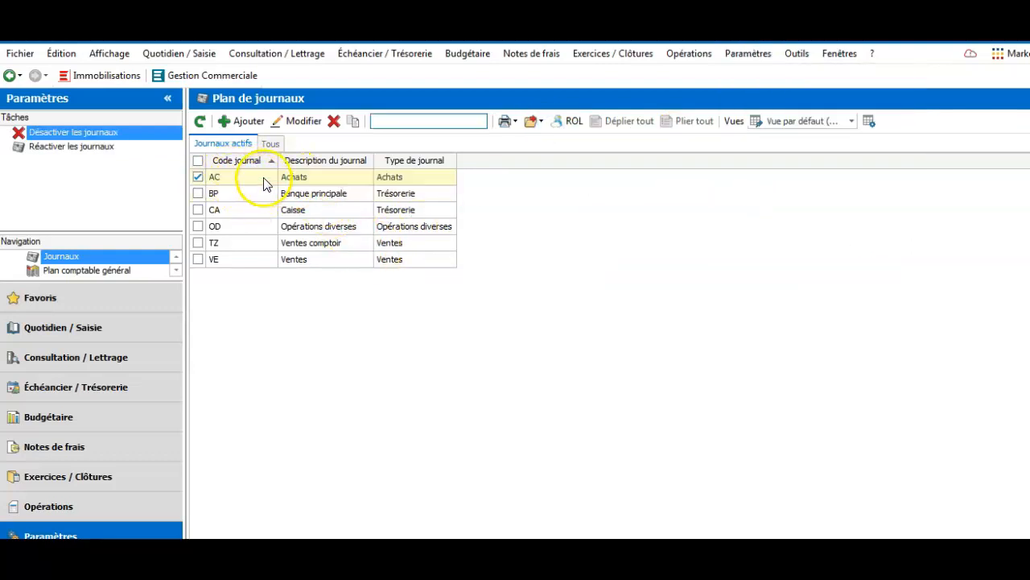
{"action": "left_click", "coordinate": [285, 177]}
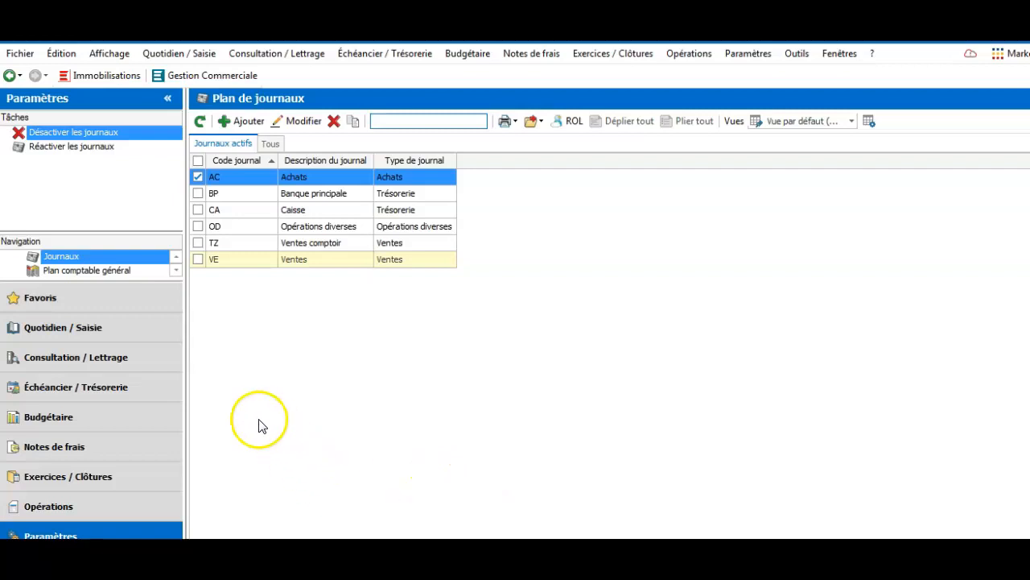
Tick the BP, VE and CA journals alongside AC in the Plan de journaux
{"action": "left_click", "coordinate": [198, 194]}
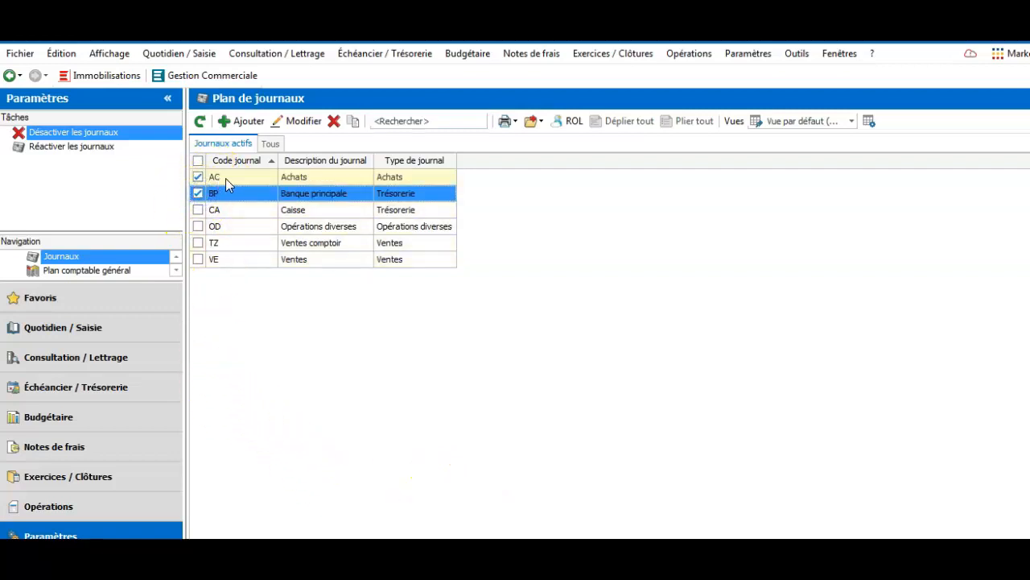
{"action": "left_click", "coordinate": [198, 259]}
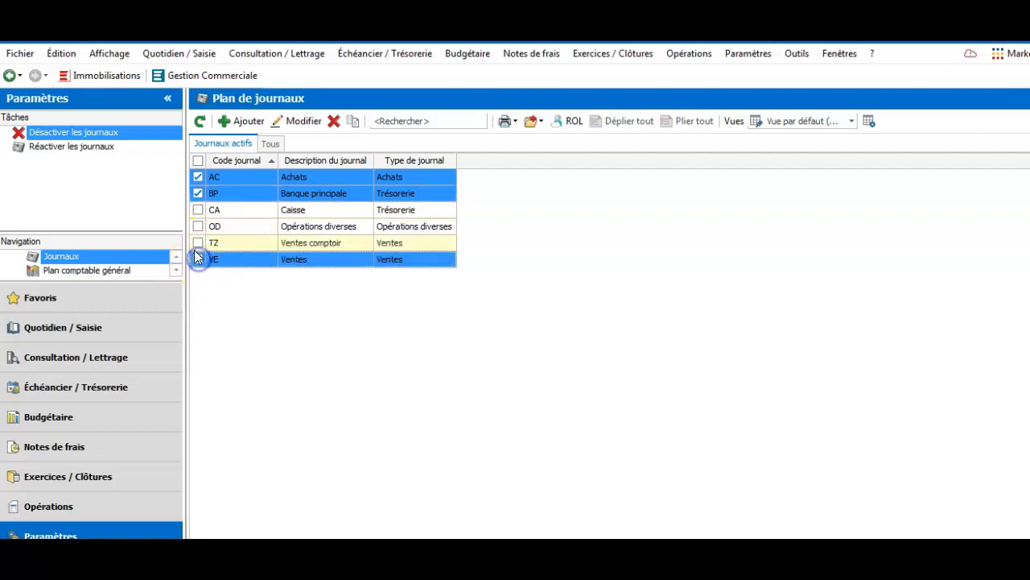
{"action": "left_click", "coordinate": [199, 210]}
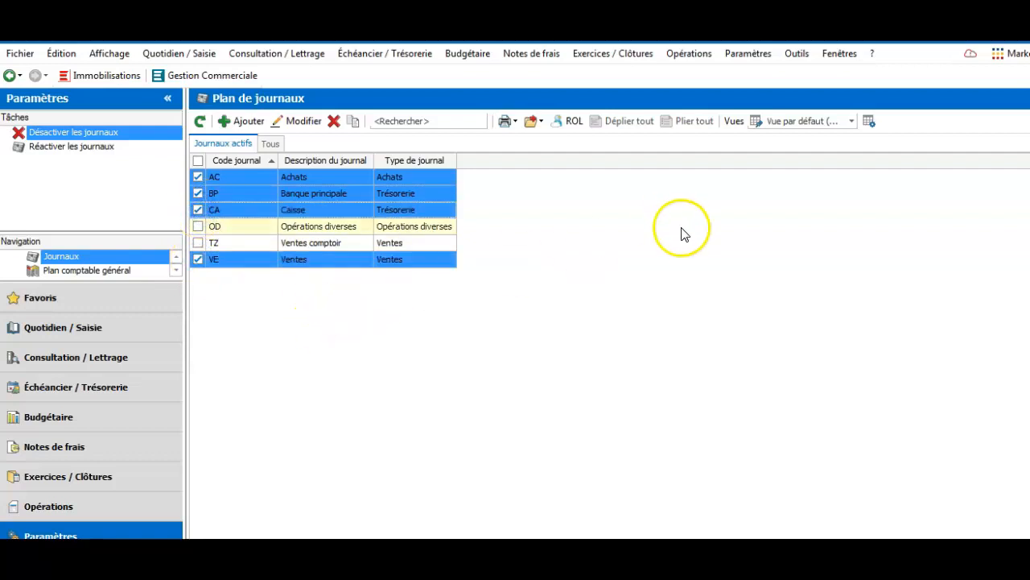
{"action": "left_click", "coordinate": [748, 54]}
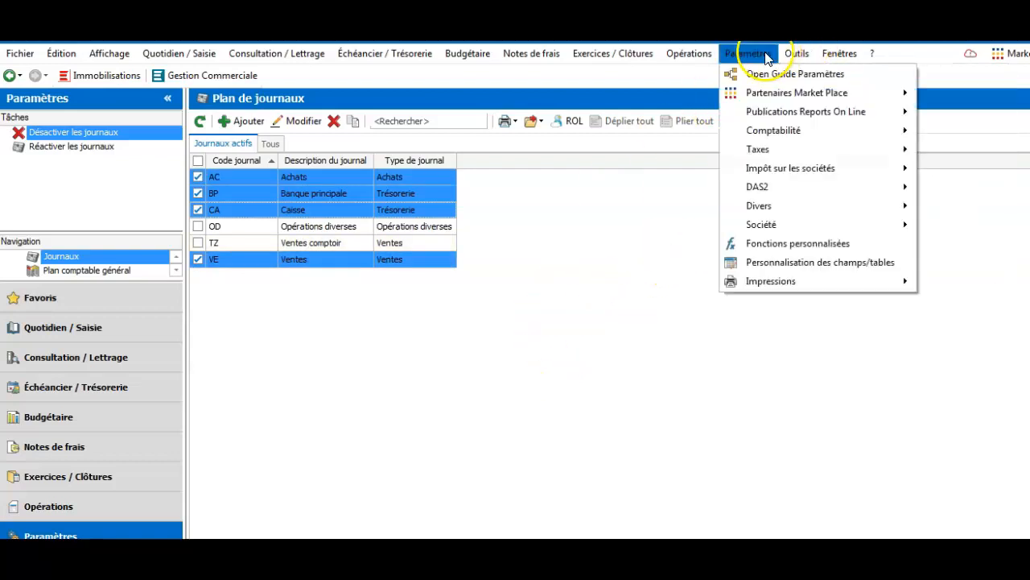
{"action": "mouse_move", "coordinate": [748, 129]}
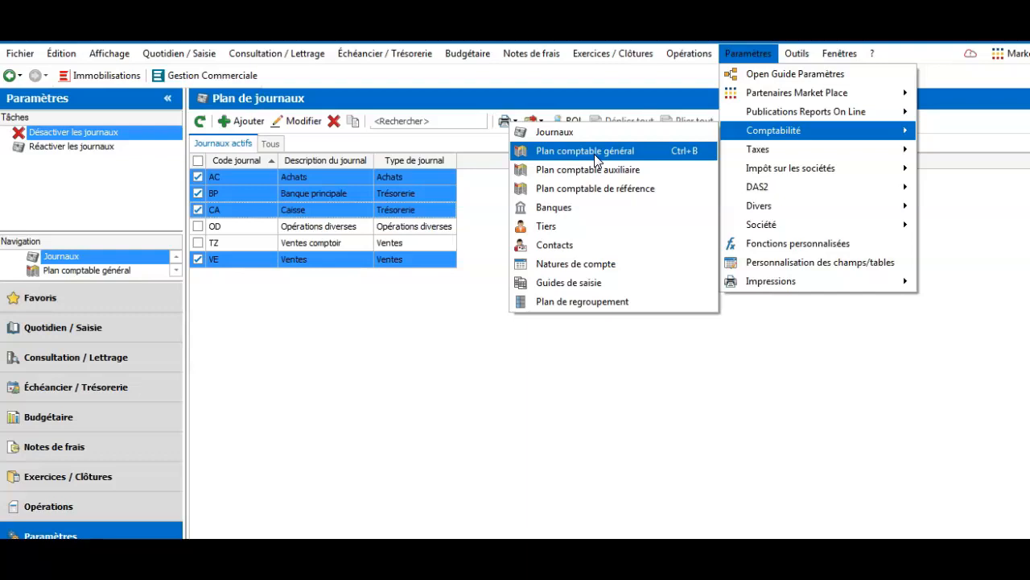
Add a new bank with code CAGRIC, name CREDIT AGRICOLE and its address name
{"action": "left_click", "coordinate": [561, 204]}
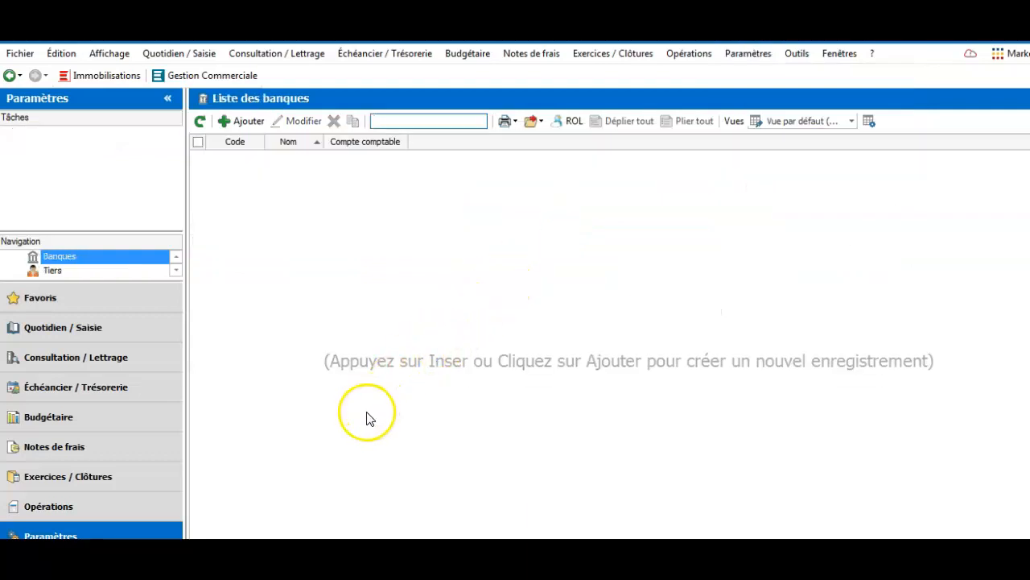
{"action": "left_click", "coordinate": [241, 121]}
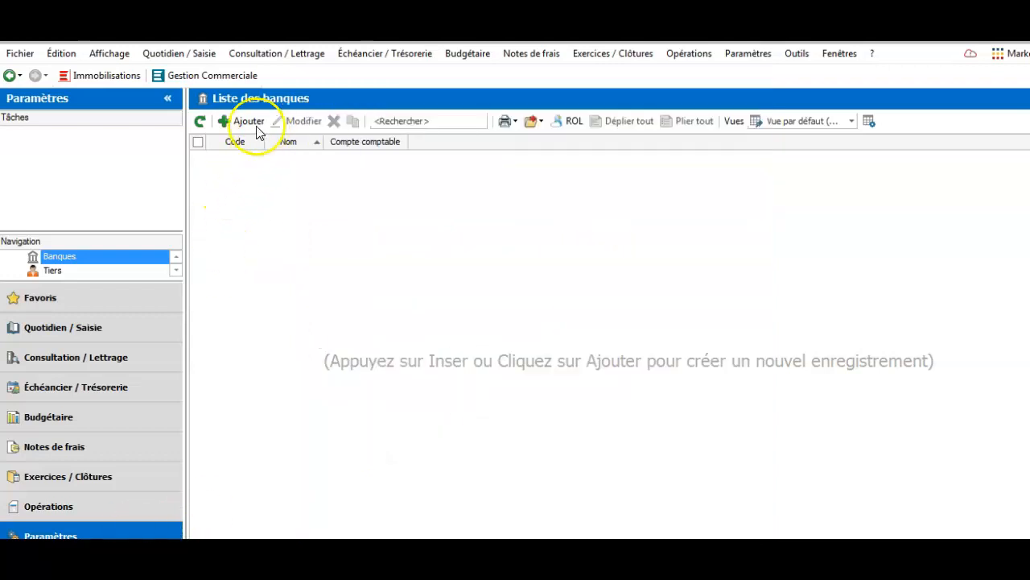
{"action": "left_click", "coordinate": [237, 118]}
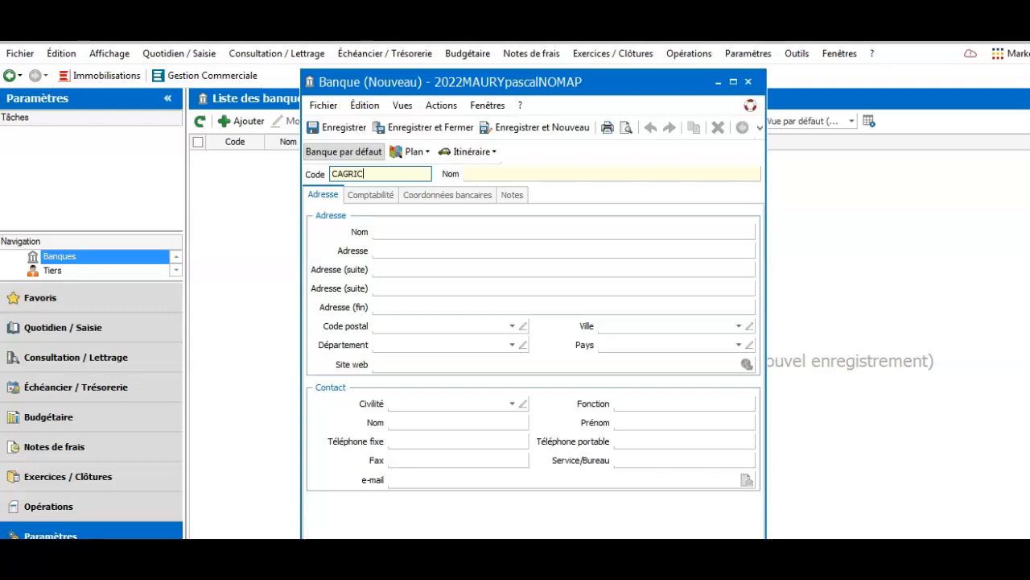
{"action": "left_click", "coordinate": [510, 175]}
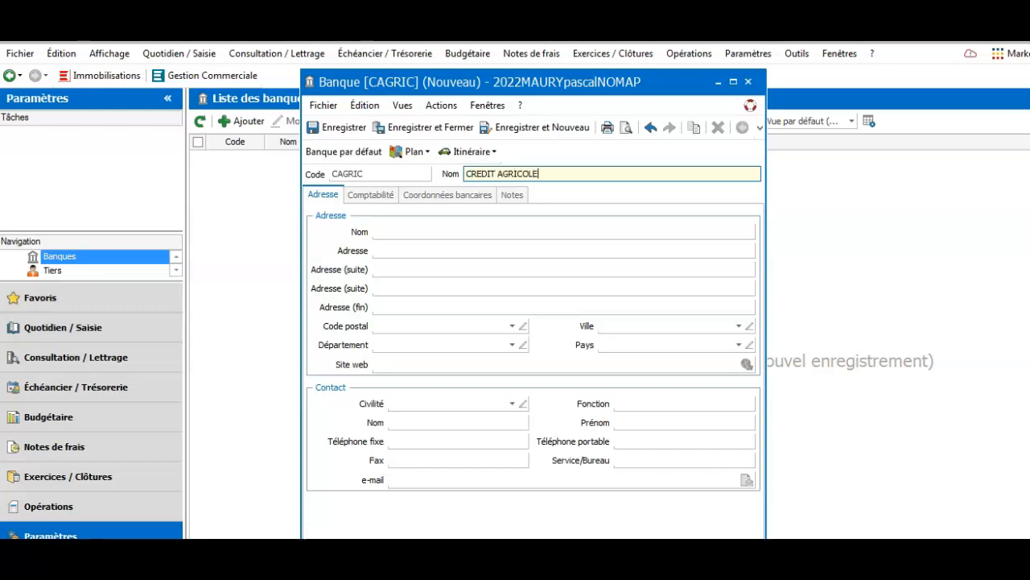
{"action": "left_click", "coordinate": [400, 235]}
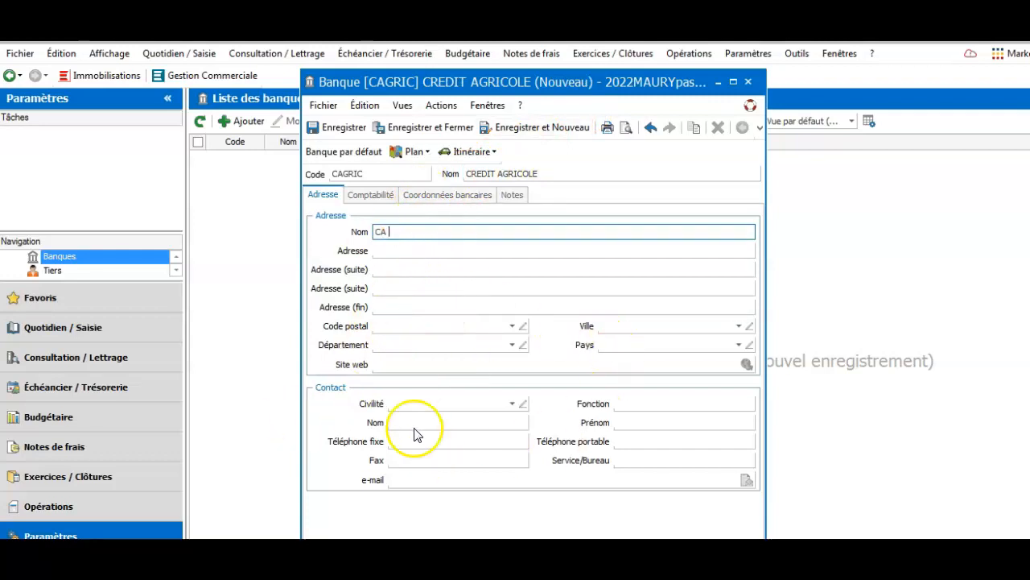
{"action": "left_click", "coordinate": [372, 199]}
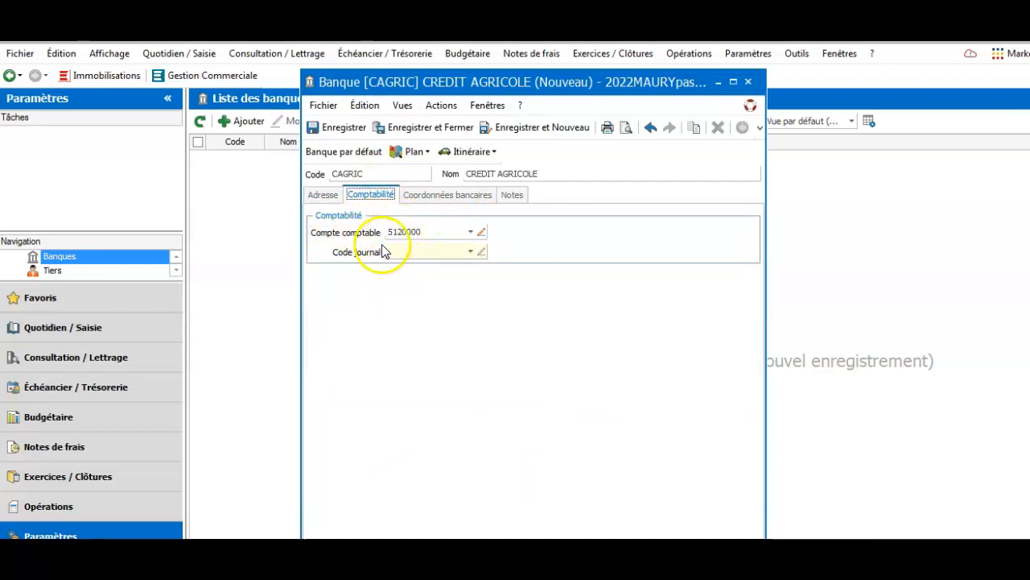
Assign general account 5121000 Banque principale to the CAGRIC bank
{"action": "left_click", "coordinate": [471, 232]}
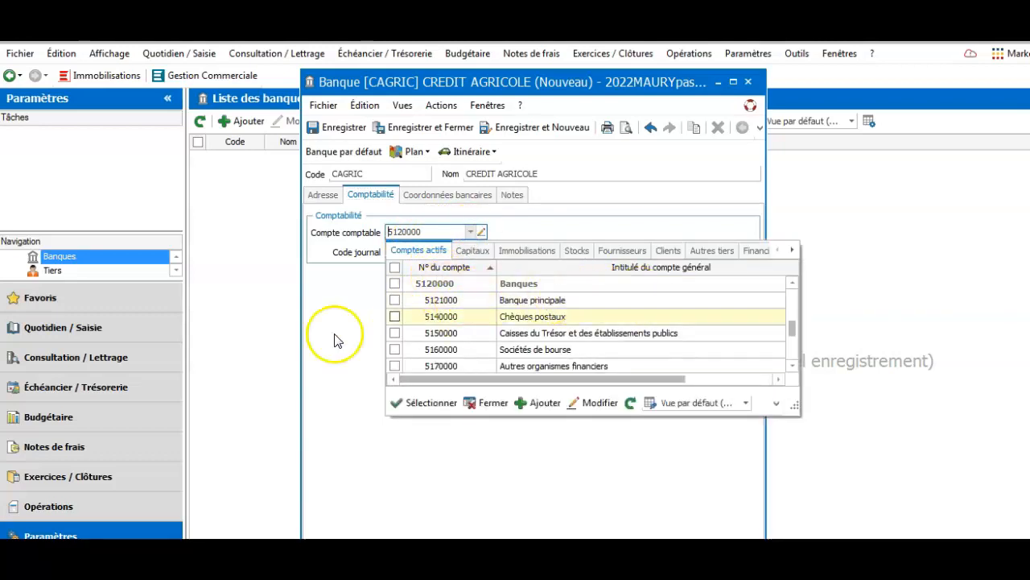
{"action": "left_click", "coordinate": [441, 300]}
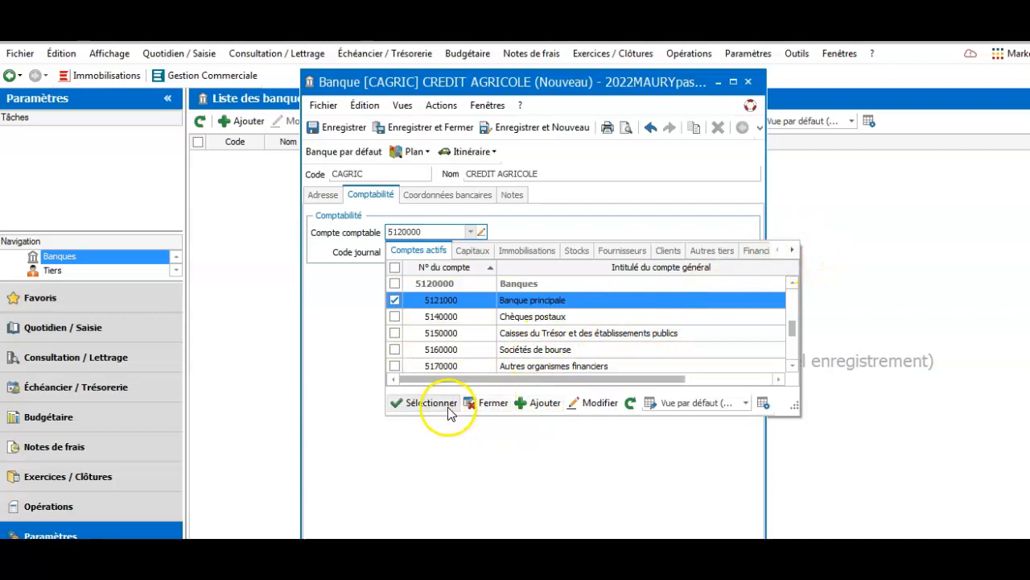
{"action": "left_click", "coordinate": [476, 405]}
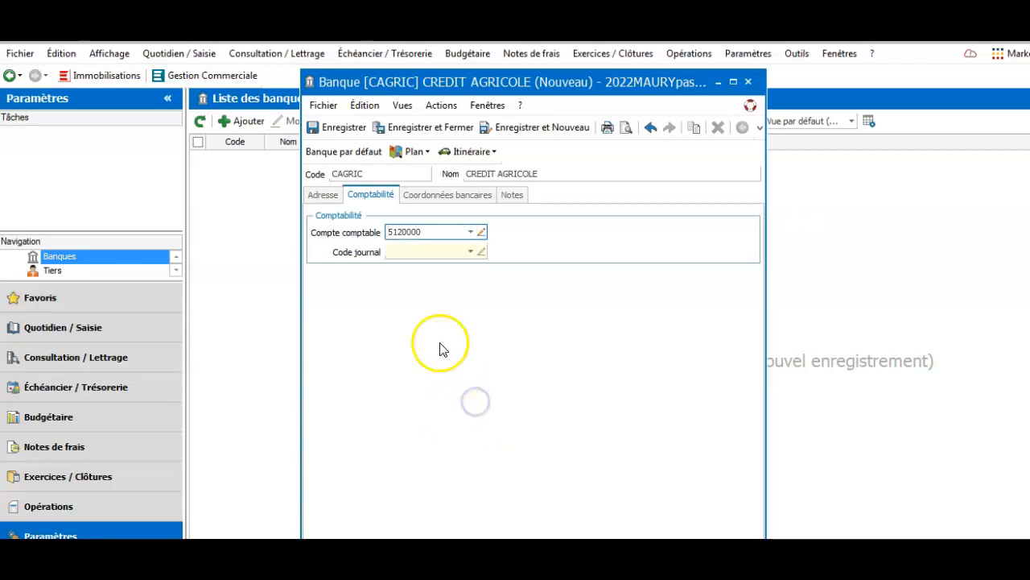
Set the bank's journal to BP, then save CAGRIC and start a new blank bank
{"action": "left_click", "coordinate": [470, 252]}
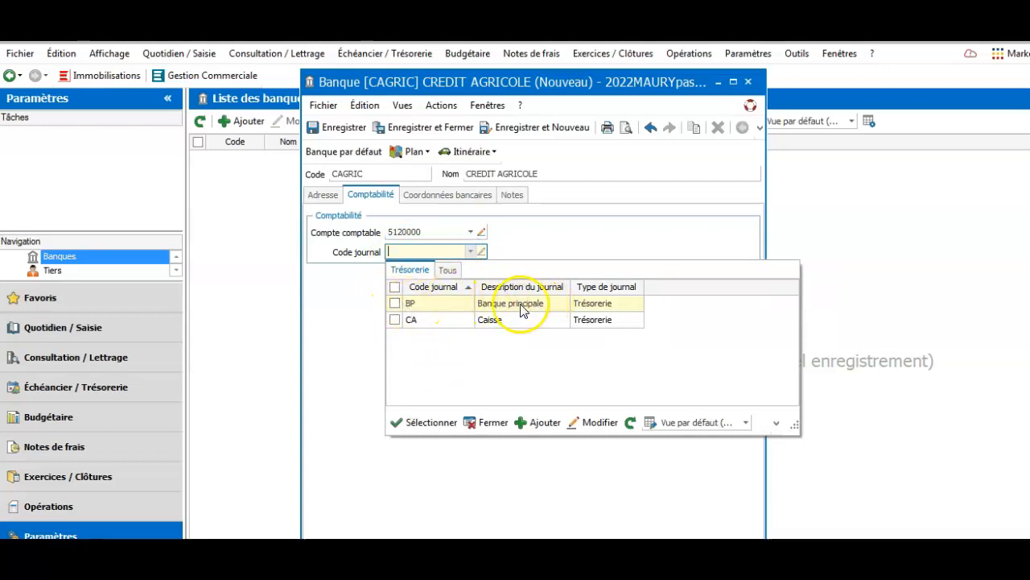
{"action": "left_click", "coordinate": [394, 303]}
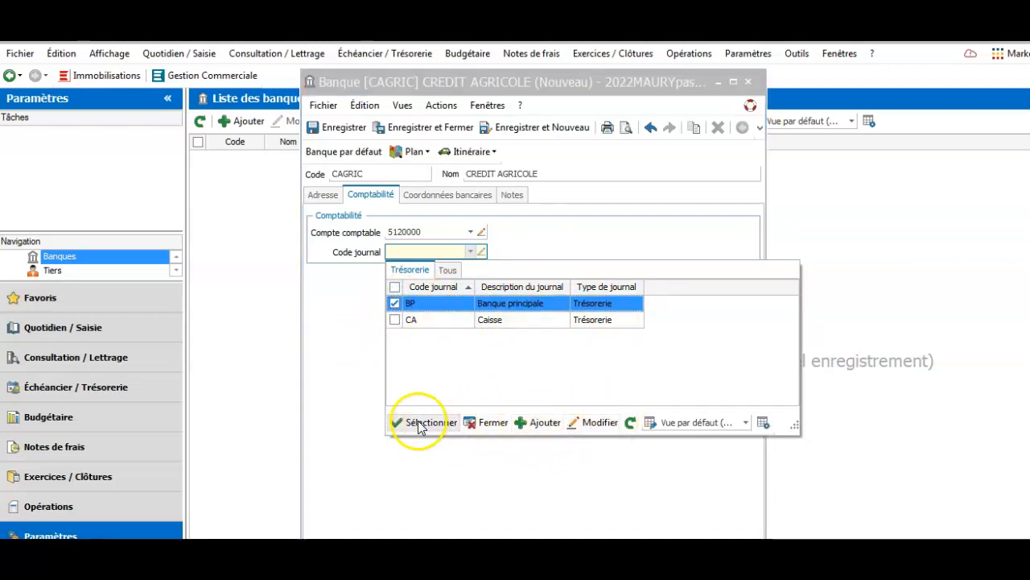
{"action": "left_click", "coordinate": [469, 425]}
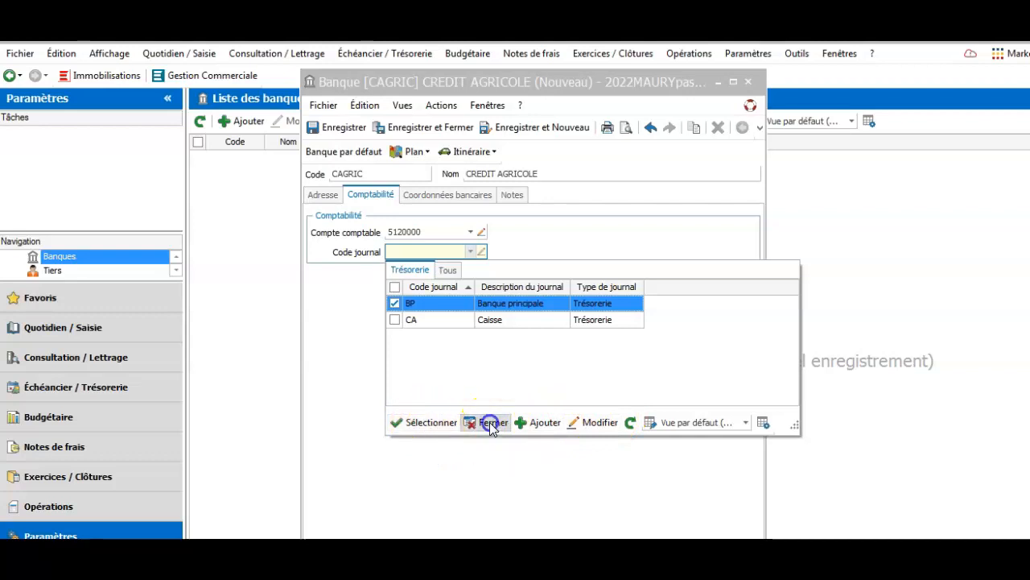
{"action": "left_click", "coordinate": [474, 253]}
{"action": "left_click", "coordinate": [395, 304]}
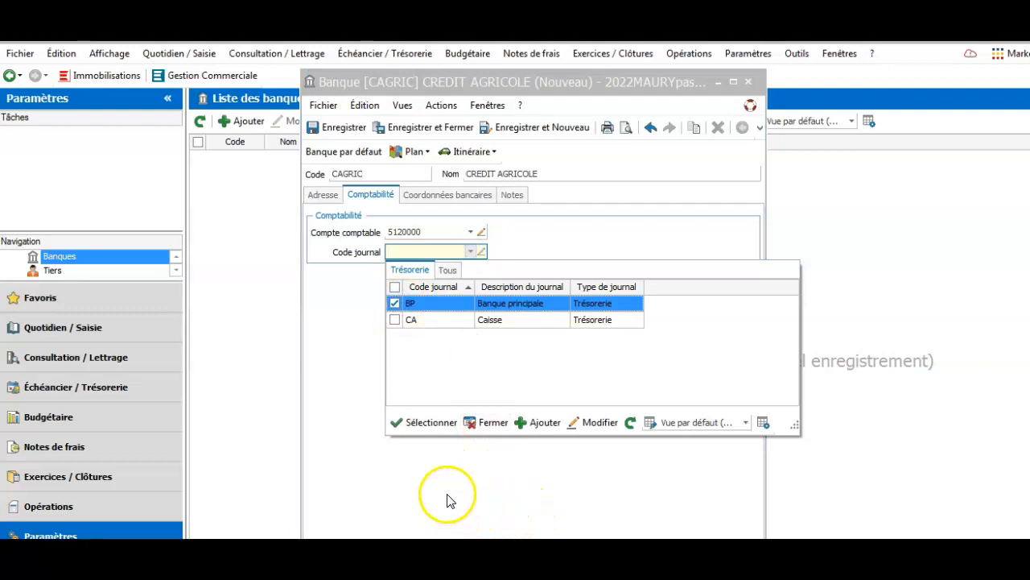
{"action": "left_click", "coordinate": [541, 421]}
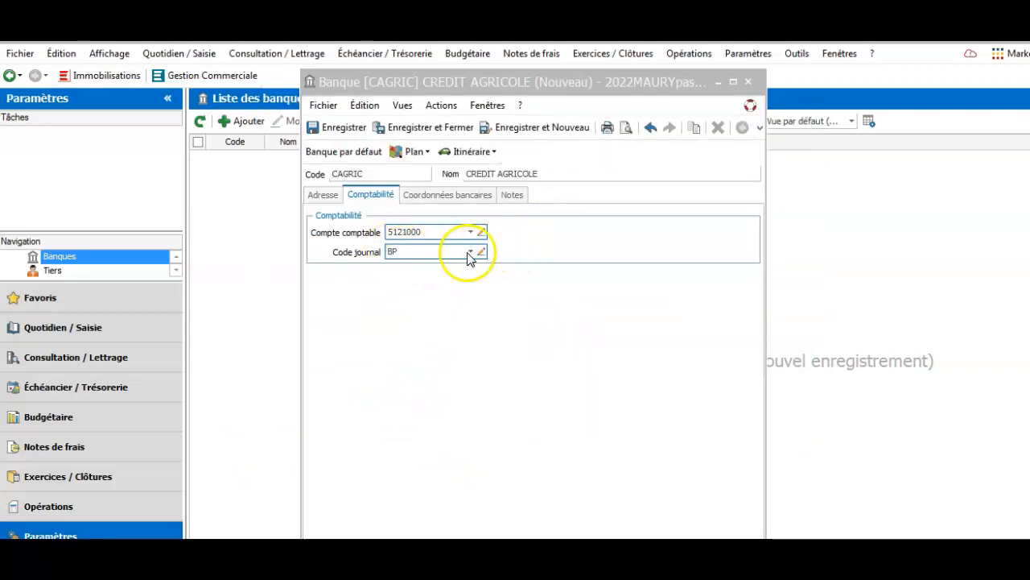
{"action": "left_click", "coordinate": [471, 252]}
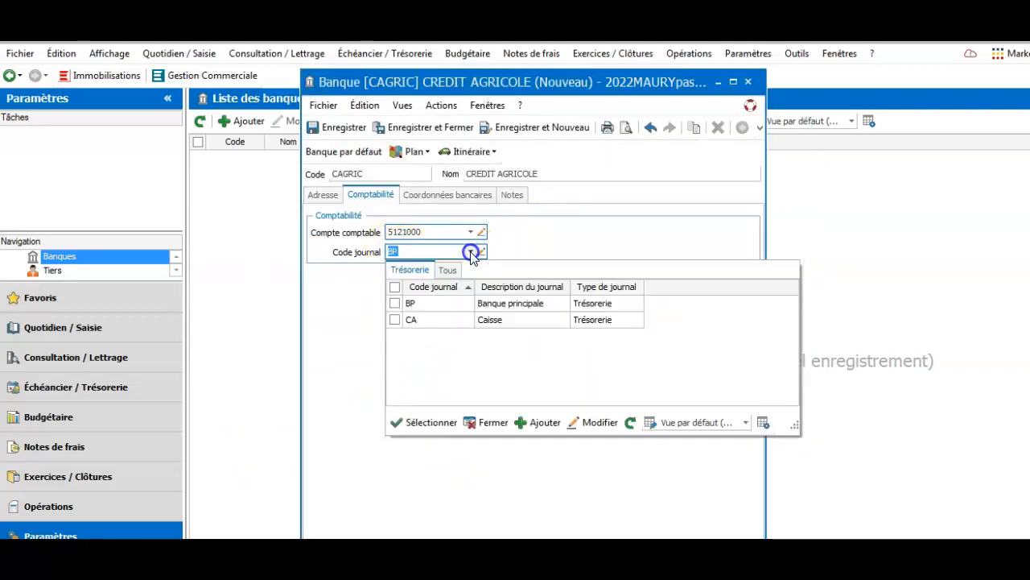
{"action": "left_click", "coordinate": [395, 303]}
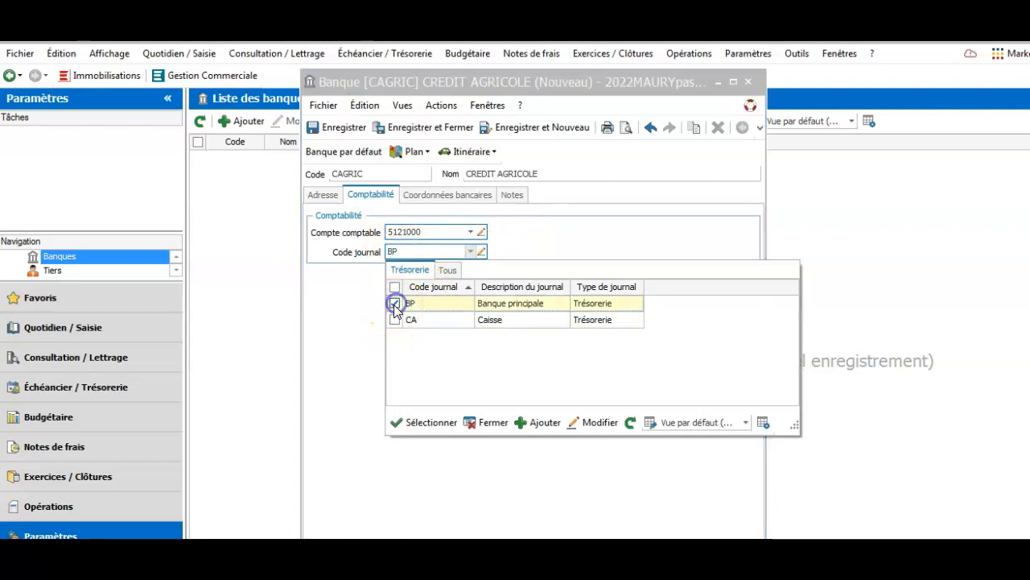
{"action": "left_click", "coordinate": [480, 425]}
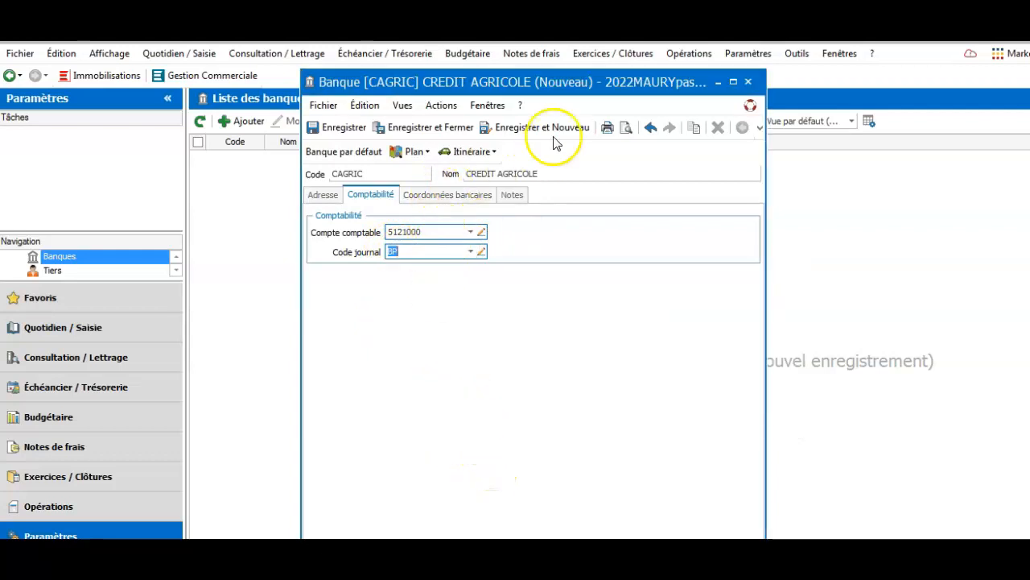
{"action": "left_click", "coordinate": [533, 123]}
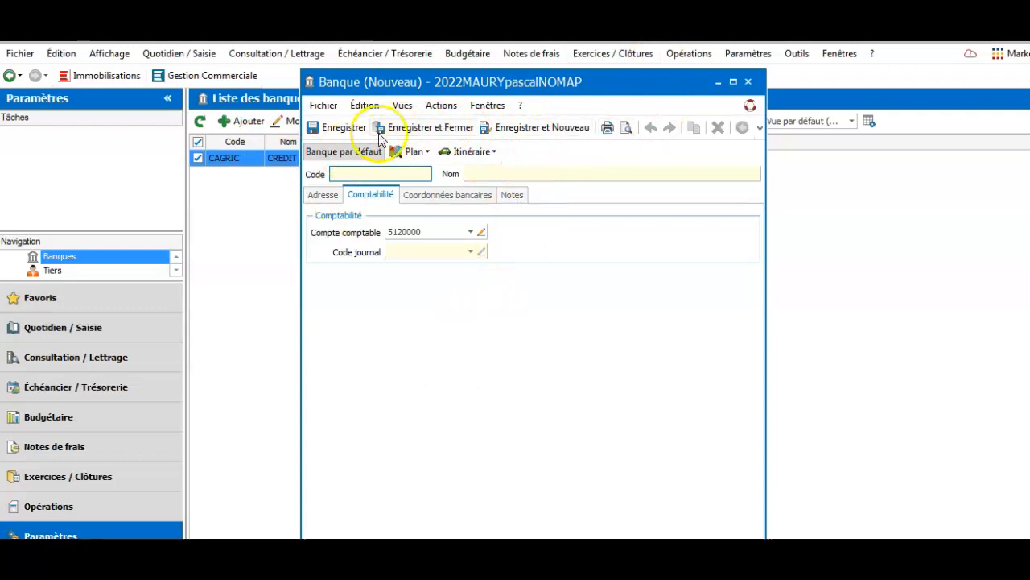
Close the empty new-bank form without saving, leaving only CAGRIC with account 5121000 listed
{"action": "left_click", "coordinate": [405, 131]}
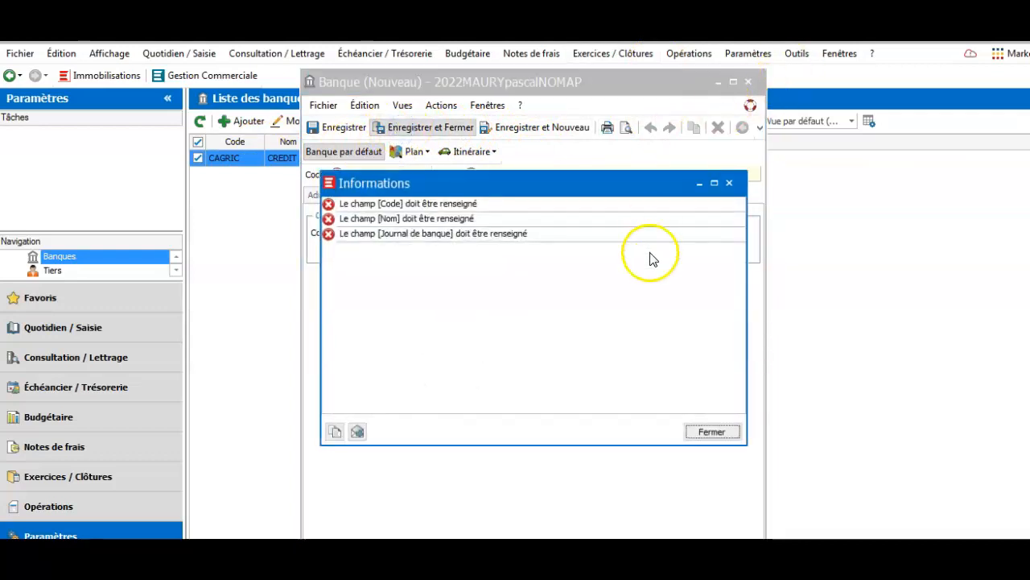
{"action": "left_click", "coordinate": [709, 432]}
{"action": "left_click", "coordinate": [749, 82]}
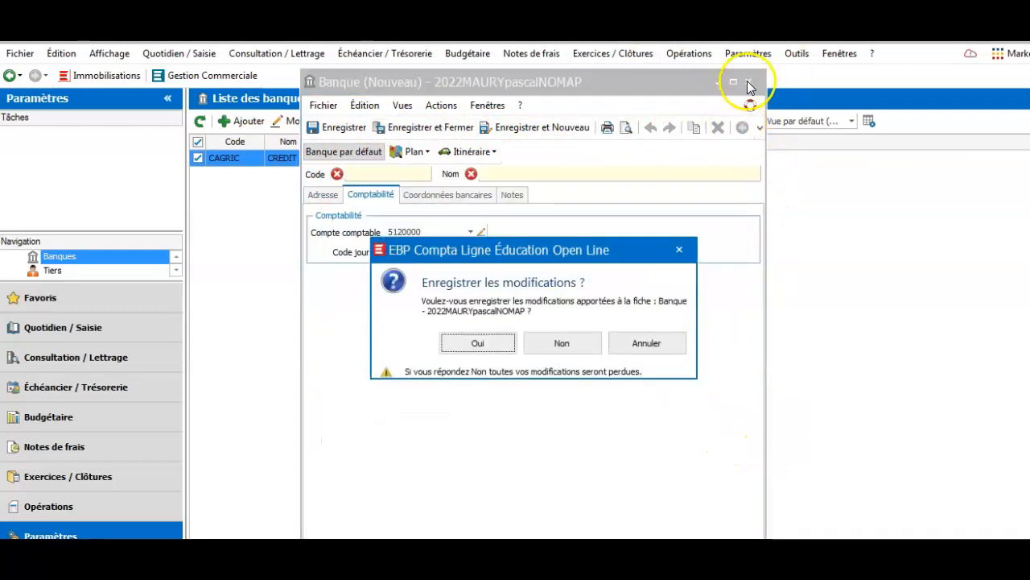
{"action": "left_click", "coordinate": [647, 343]}
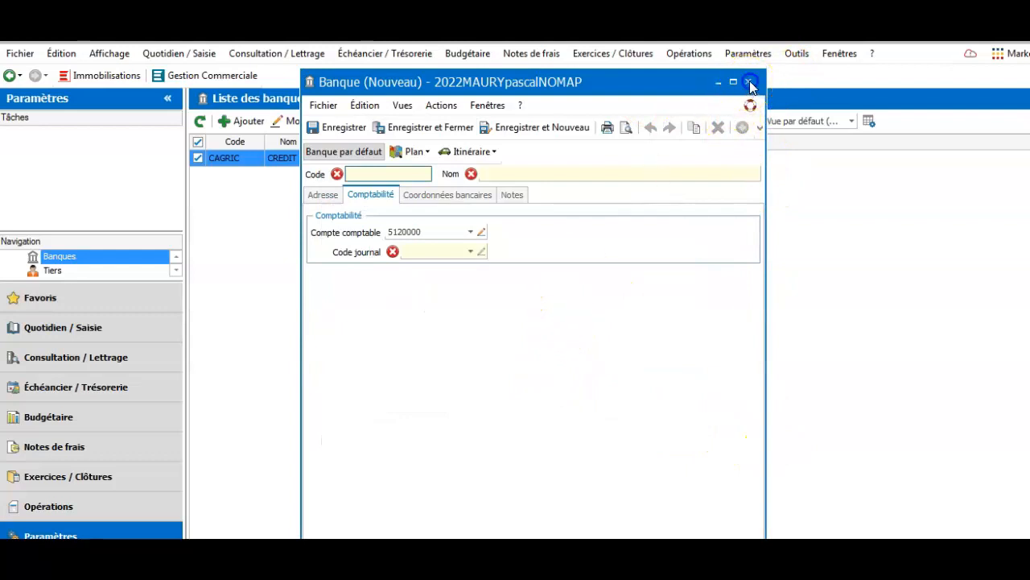
{"action": "left_click", "coordinate": [748, 82]}
{"action": "left_click", "coordinate": [538, 345]}
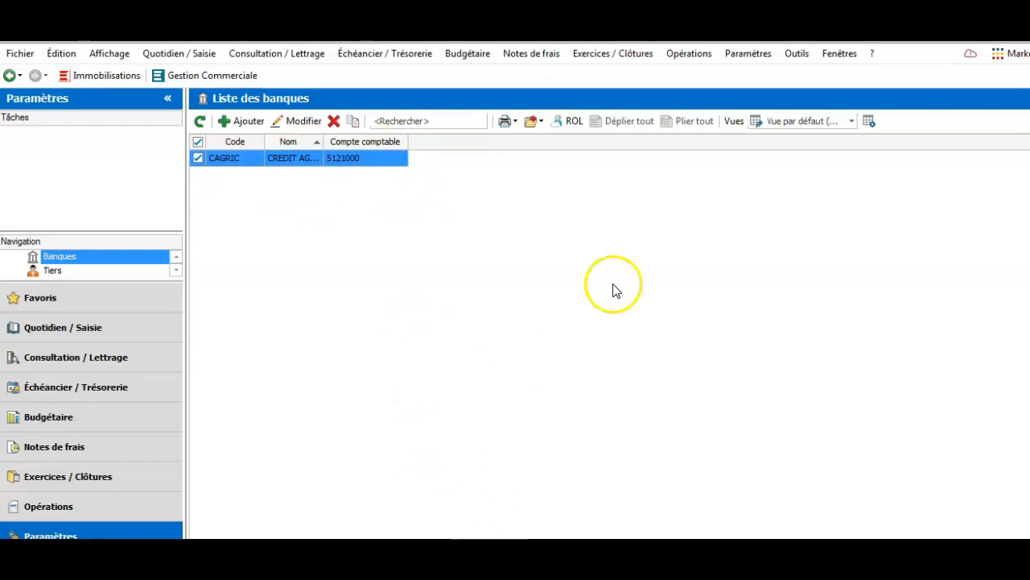
{"action": "left_click", "coordinate": [618, 219]}
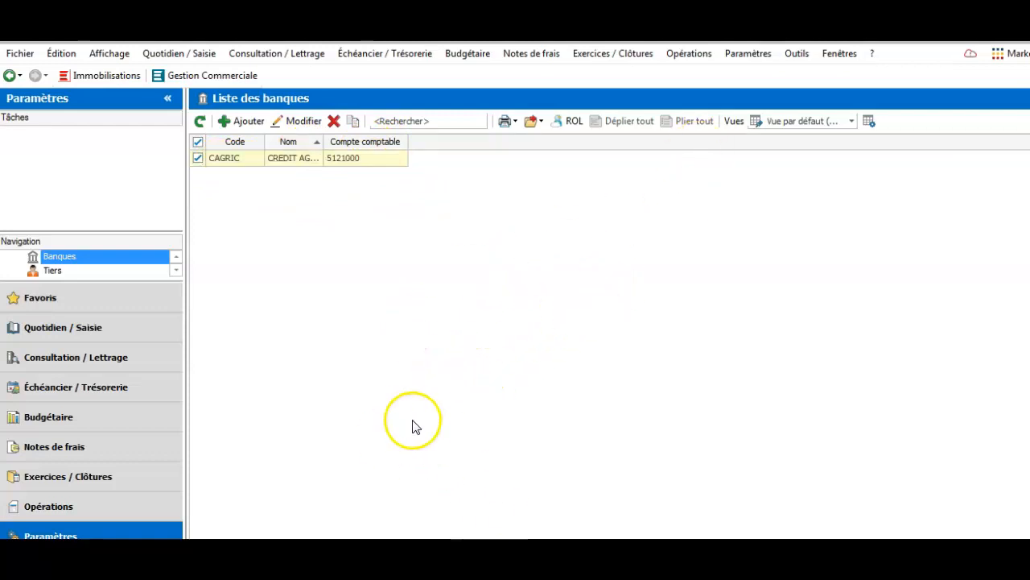
Open Paramètres > Taxes > Taux de TVA and tick the France 10,00 % and 20,00 % rates
{"action": "left_click", "coordinate": [752, 56]}
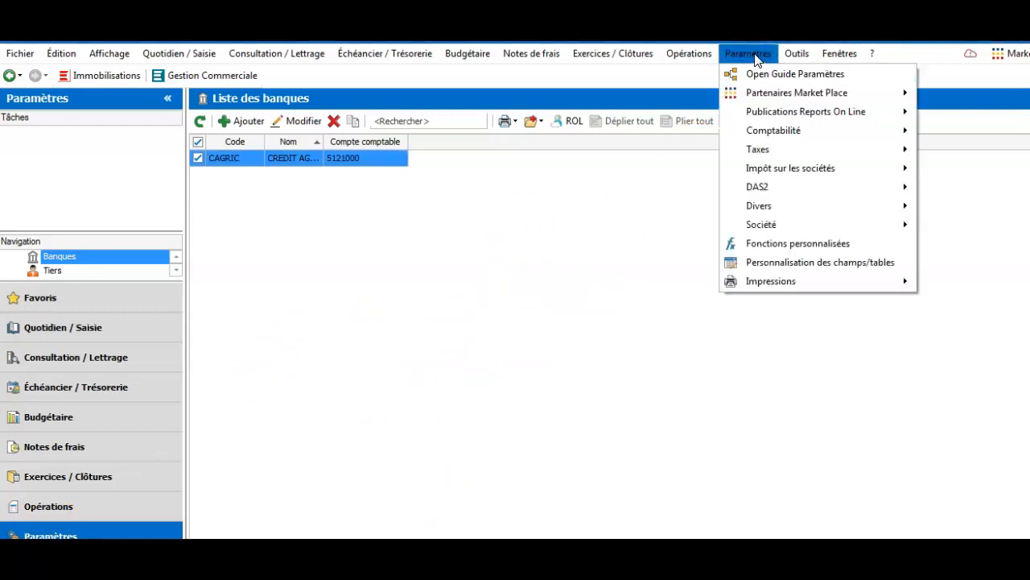
{"action": "mouse_move", "coordinate": [764, 131]}
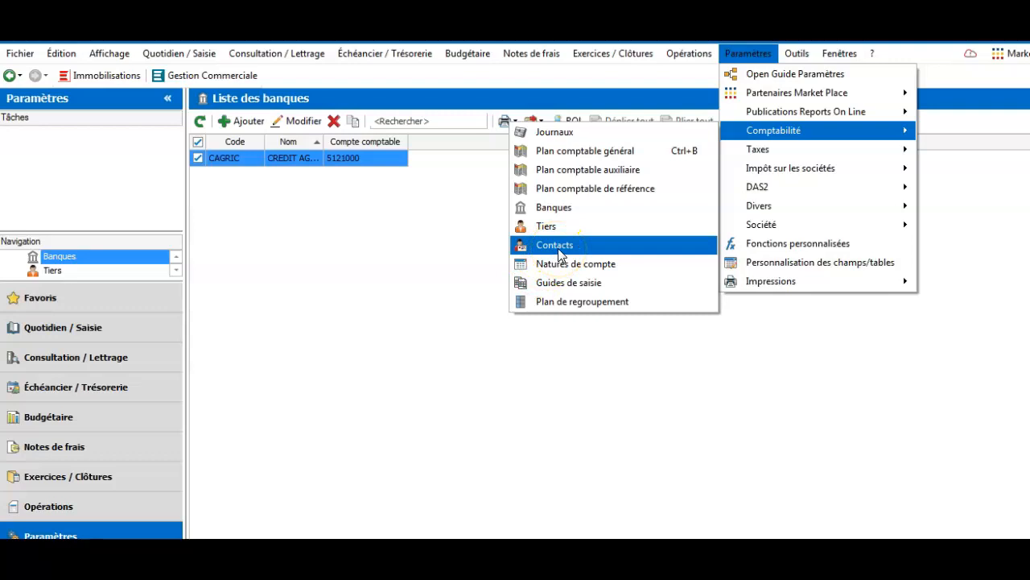
{"action": "left_click", "coordinate": [780, 147]}
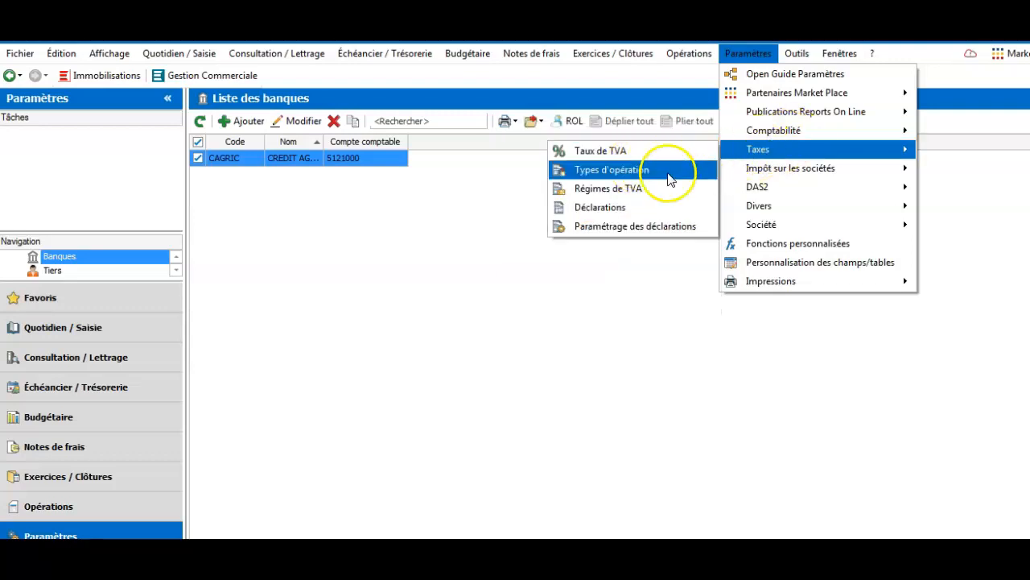
{"action": "left_click", "coordinate": [629, 150]}
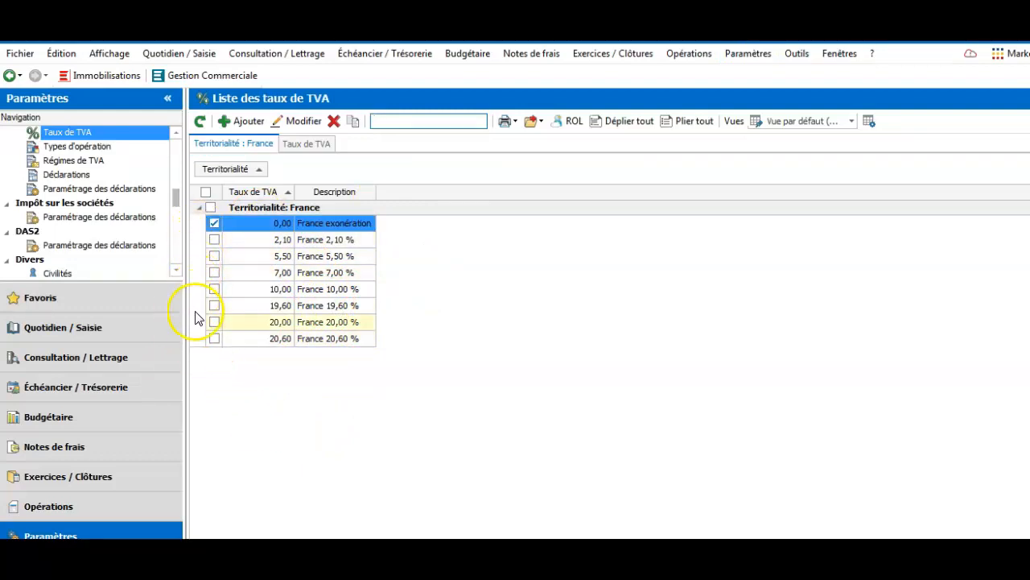
{"action": "left_click", "coordinate": [214, 289]}
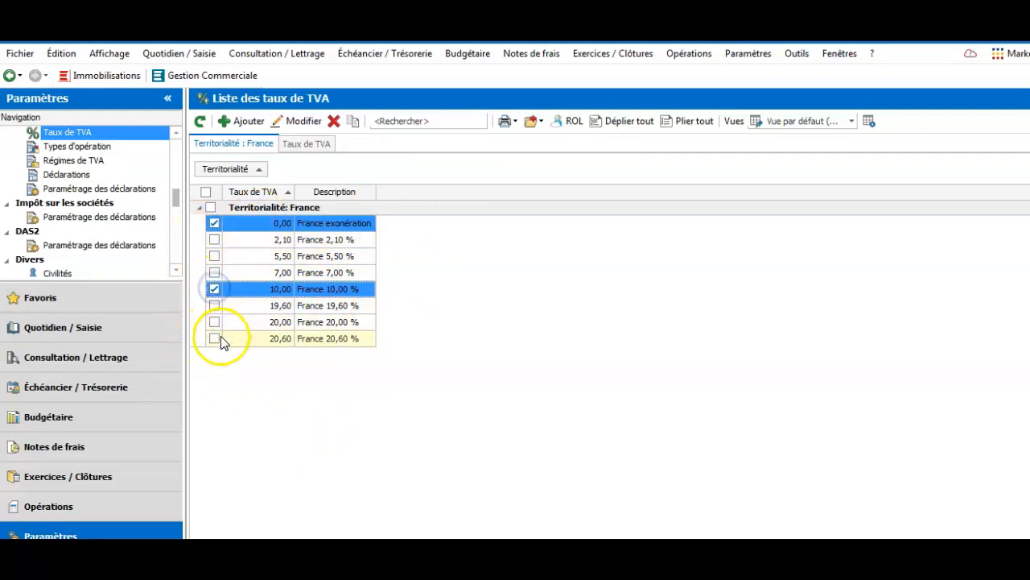
{"action": "left_click", "coordinate": [215, 322]}
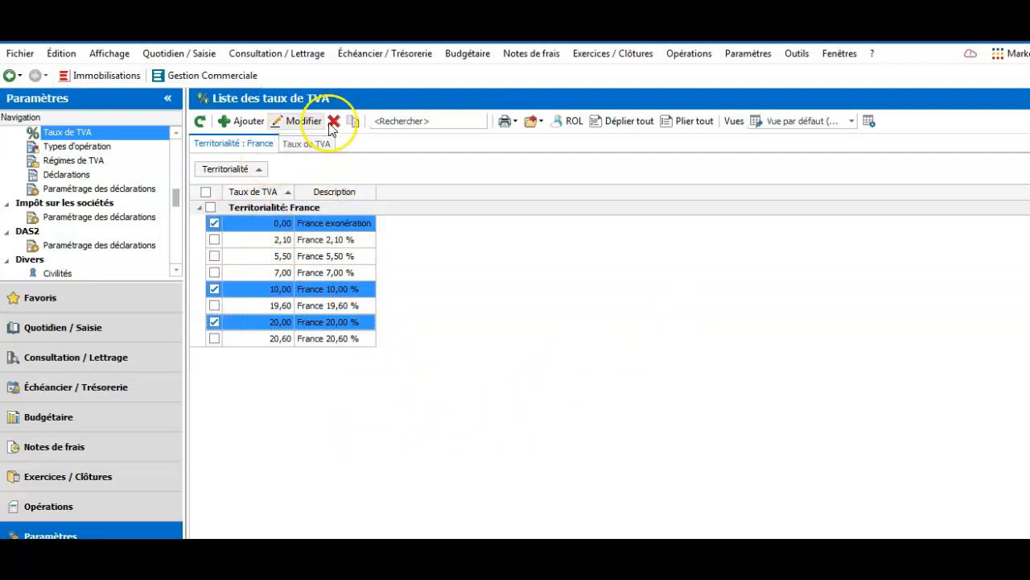
Show VAT rates for every territoriality and tick the Assujetti établi hors de France 7,00 % rate
{"action": "left_click", "coordinate": [306, 143]}
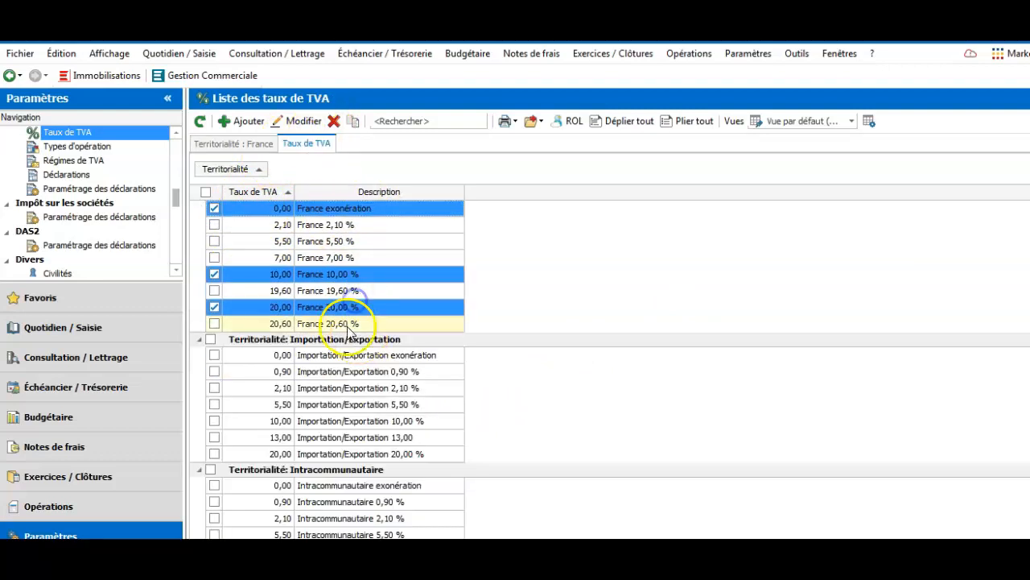
{"action": "scroll", "coordinate": [274, 306], "scroll_direction": "down", "scroll_amount": 5}
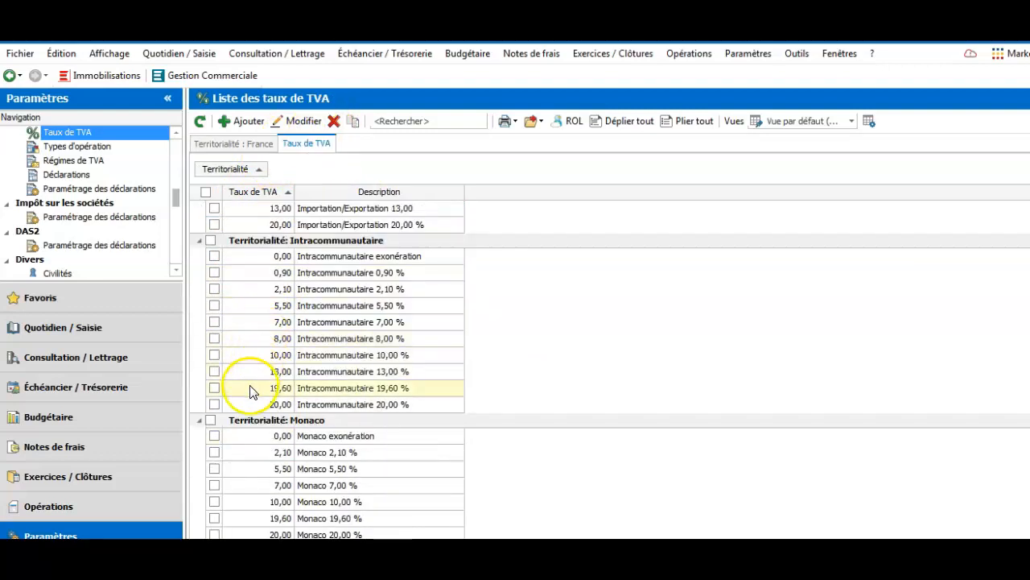
{"action": "scroll", "coordinate": [257, 403], "scroll_direction": "up", "scroll_amount": 3}
{"action": "scroll", "coordinate": [304, 483], "scroll_direction": "up", "scroll_amount": 10}
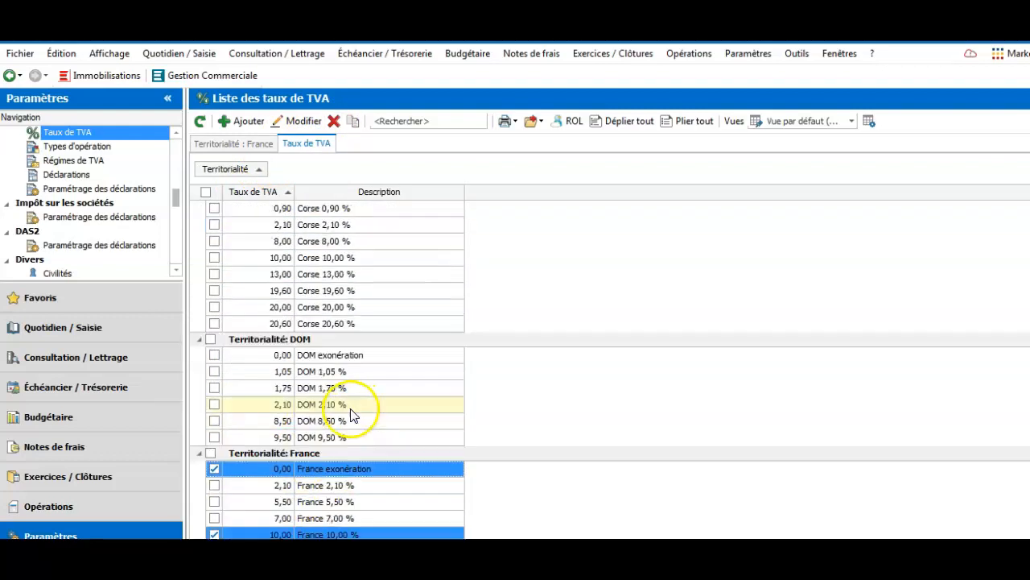
{"action": "scroll", "coordinate": [644, 346], "scroll_direction": "up", "scroll_amount": 3}
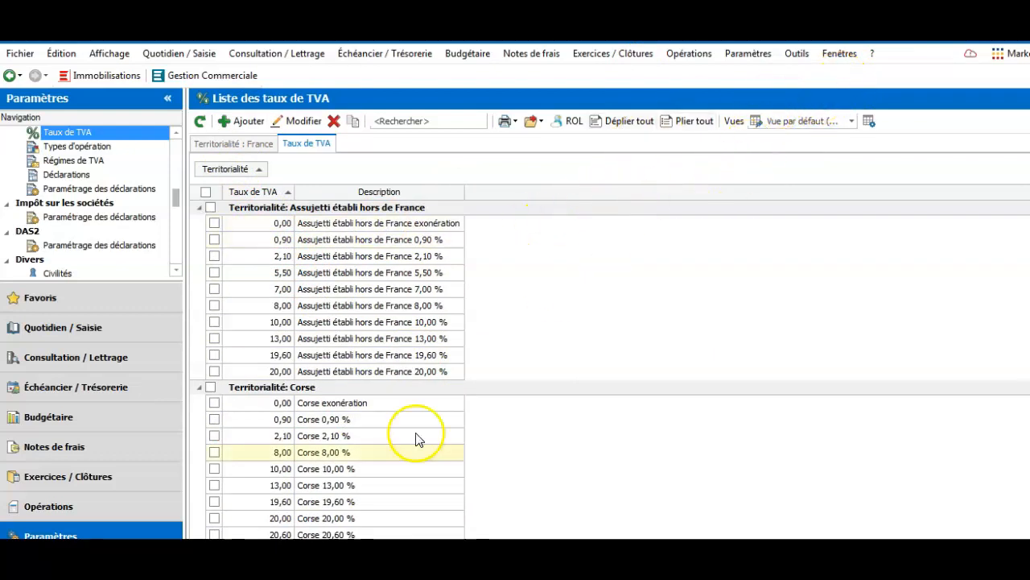
{"action": "left_click", "coordinate": [214, 288]}
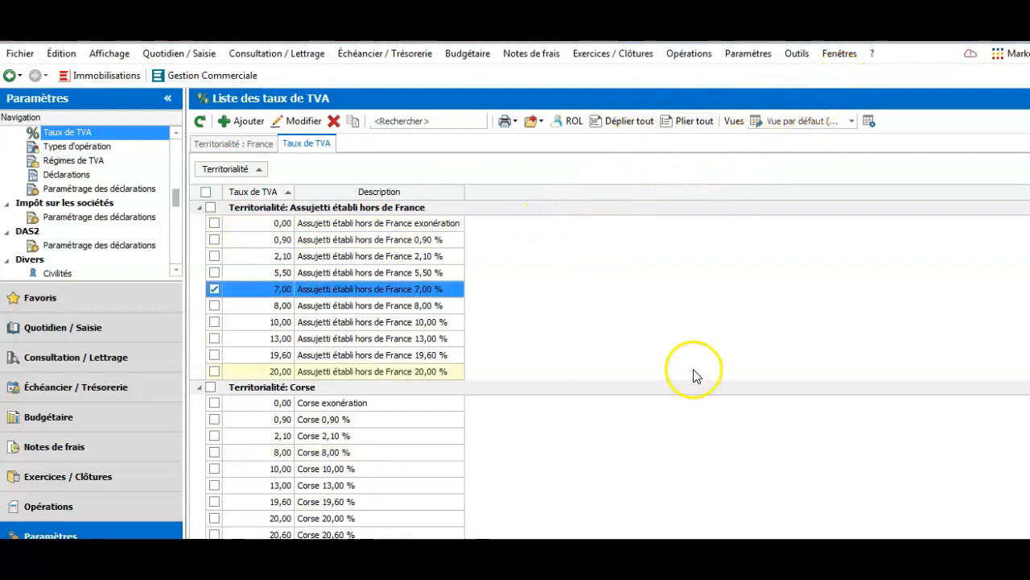
{"action": "left_click", "coordinate": [795, 54]}
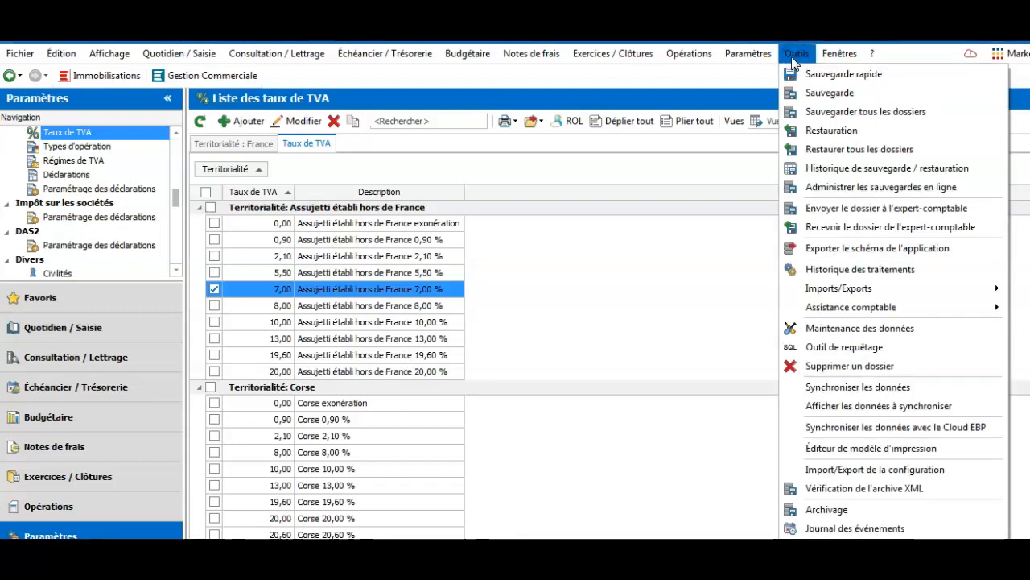
Open Paramètres > Comptabilité > Journaux and open the BP Banque principale journal's form
{"action": "mouse_move", "coordinate": [902, 309]}
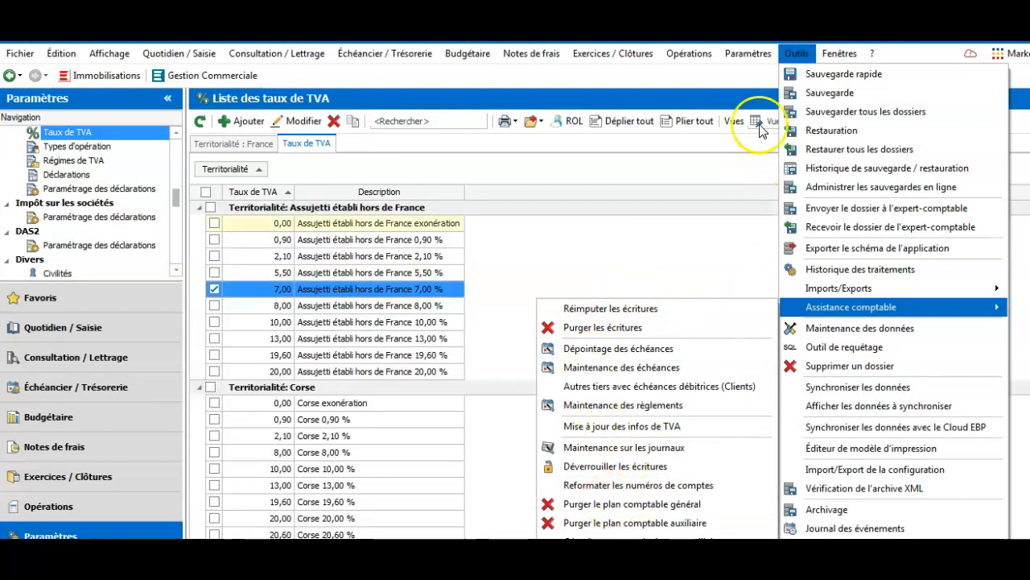
{"action": "left_click", "coordinate": [758, 53]}
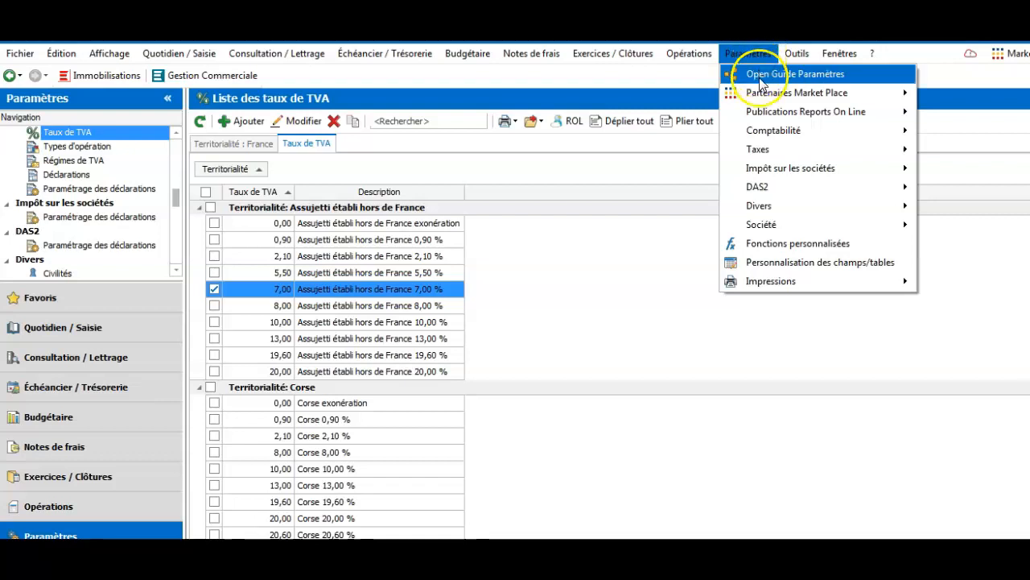
{"action": "mouse_move", "coordinate": [767, 151]}
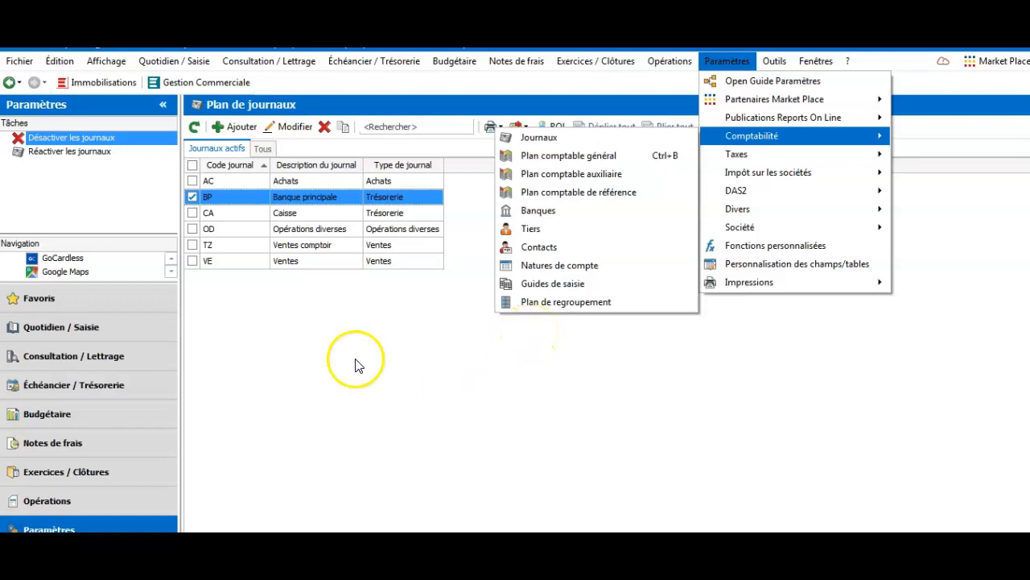
{"action": "left_click", "coordinate": [763, 140]}
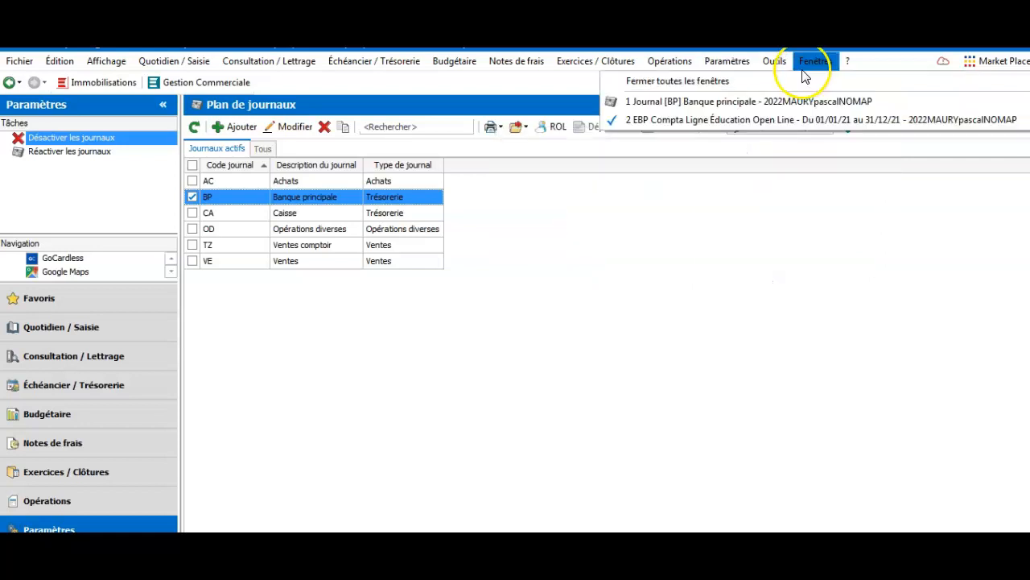
{"action": "mouse_move", "coordinate": [763, 140]}
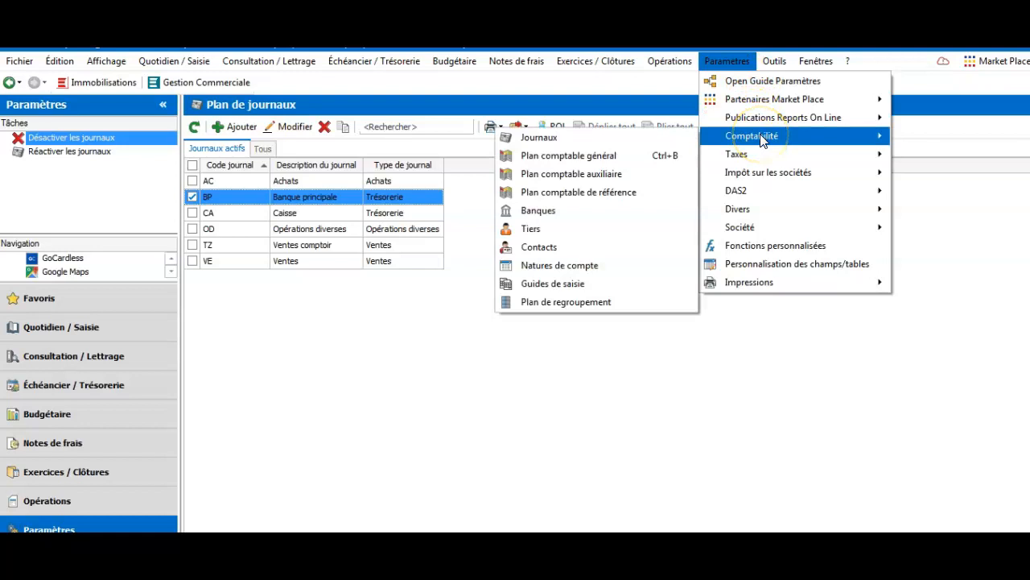
{"action": "left_click", "coordinate": [592, 138]}
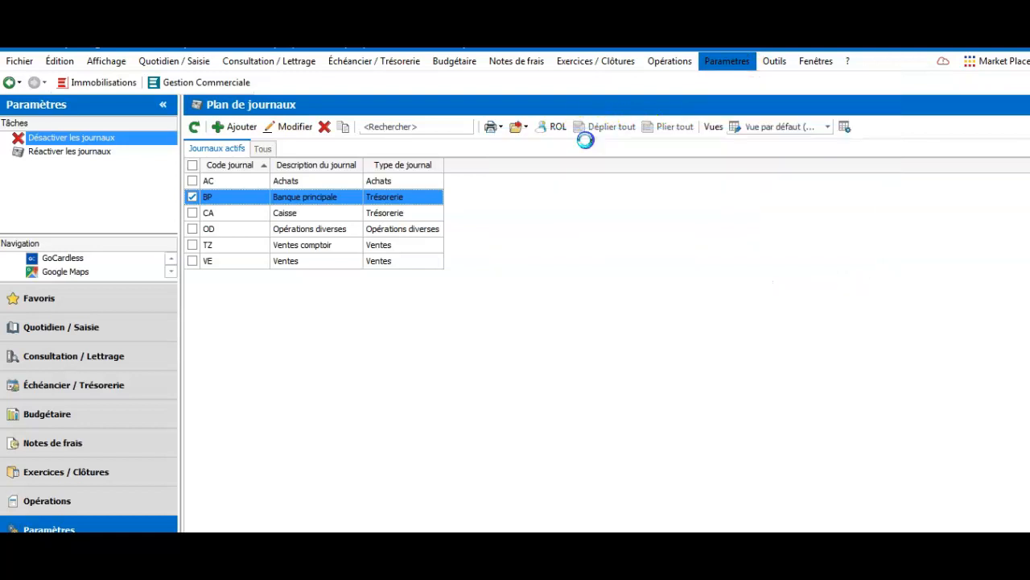
{"action": "left_click", "coordinate": [237, 200]}
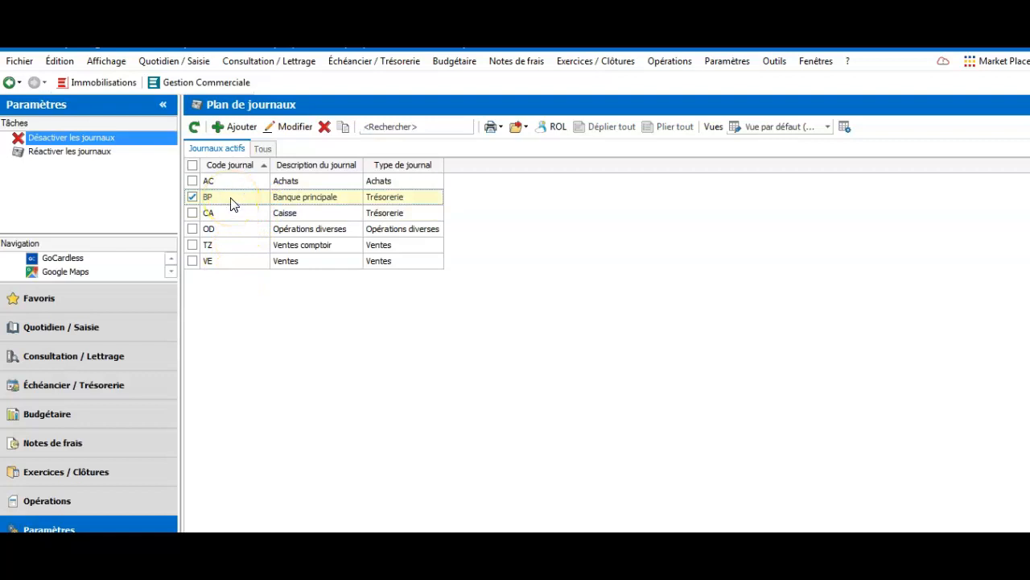
{"action": "left_click", "coordinate": [275, 193]}
{"action": "double_click", "coordinate": [246, 201]}
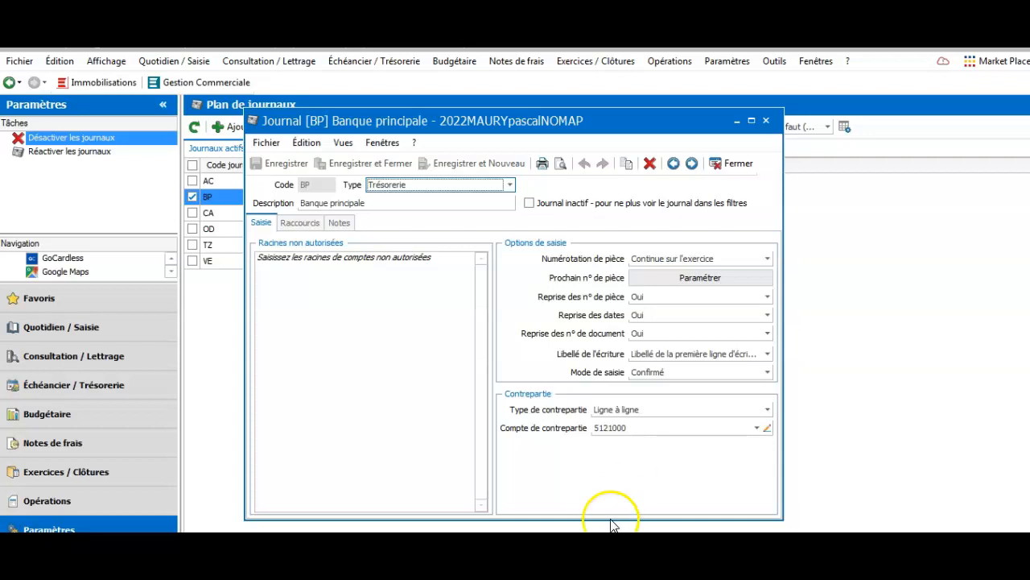
Open the counterpart type choices in the BP Banque principale journal form
{"action": "left_click", "coordinate": [767, 410]}
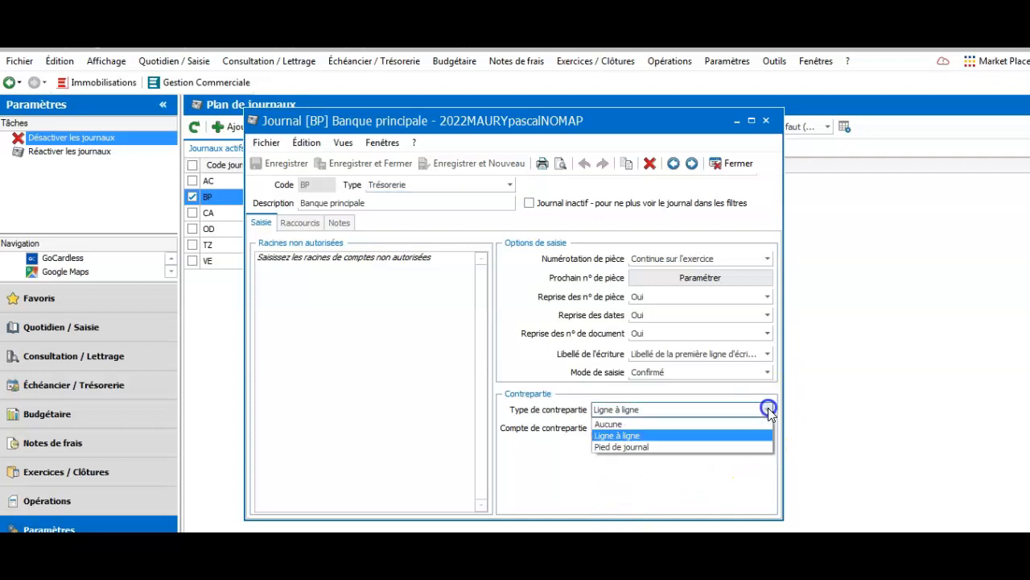
Set the BP journal's counterpart type to Pied de journal and save
{"action": "left_click", "coordinate": [609, 447]}
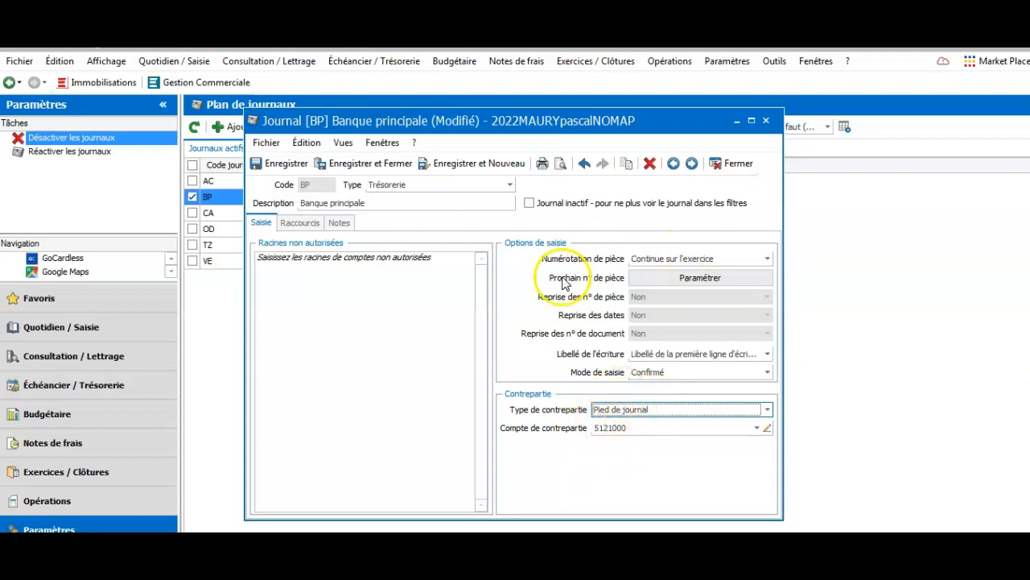
{"action": "left_click", "coordinate": [288, 164]}
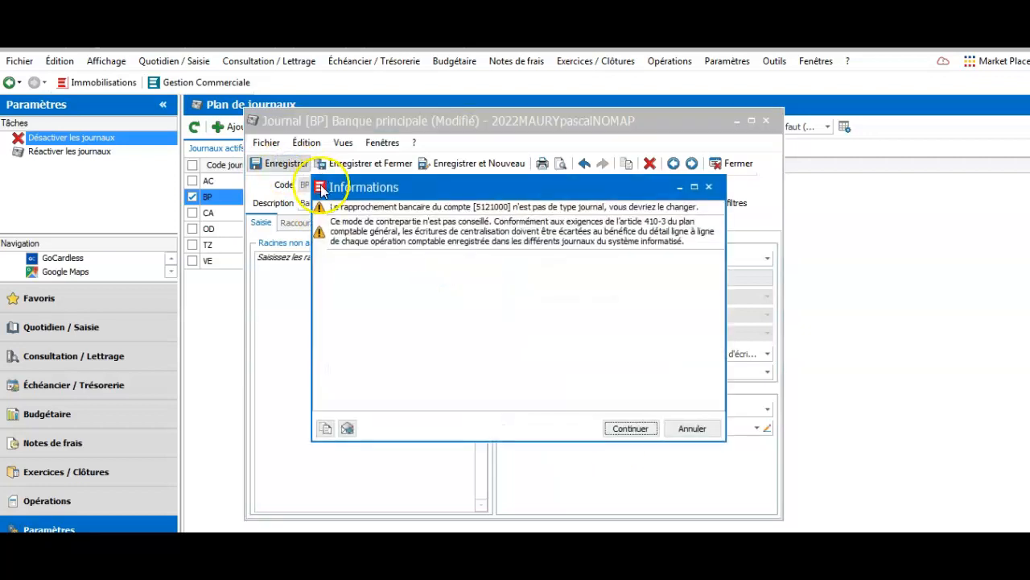
Accept the bank reconciliation warning so the BP journal saves with Pied de journal
{"action": "left_click", "coordinate": [629, 428]}
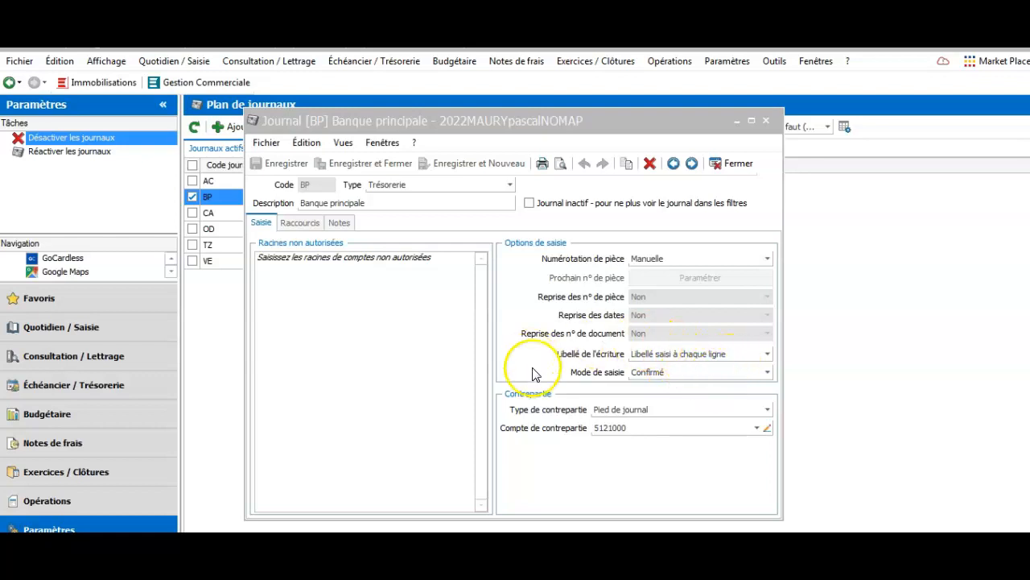
Set the BP journal's entry mode to Simulé, save past the warning, and close it
{"action": "left_click", "coordinate": [767, 372]}
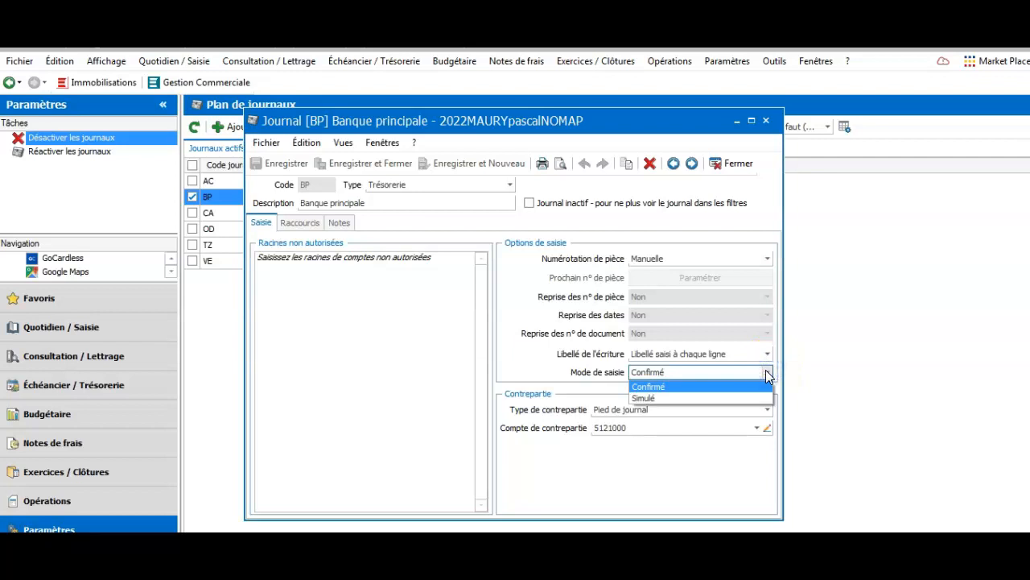
{"action": "left_click", "coordinate": [659, 399]}
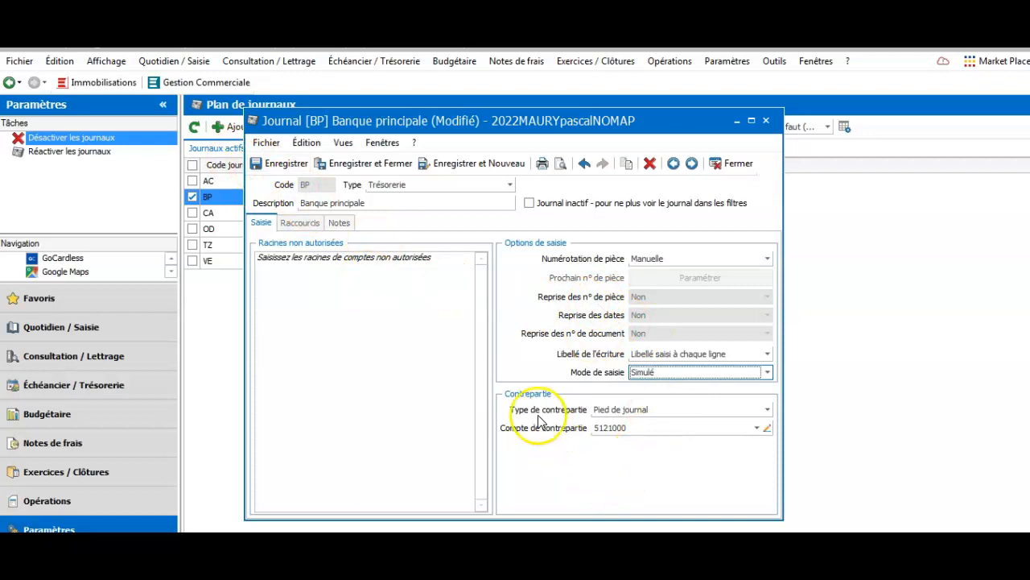
{"action": "left_click", "coordinate": [277, 165]}
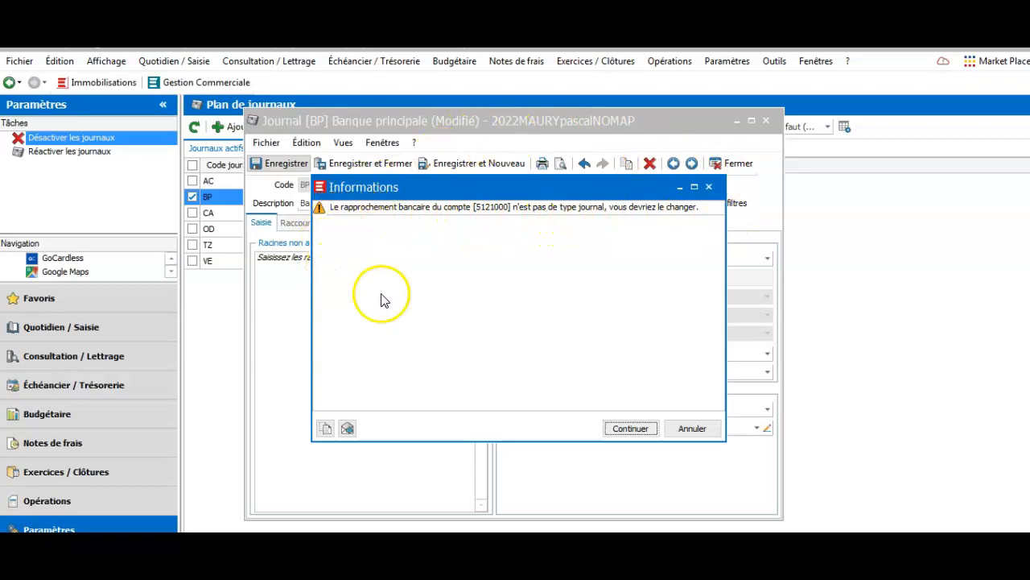
{"action": "left_click", "coordinate": [627, 429]}
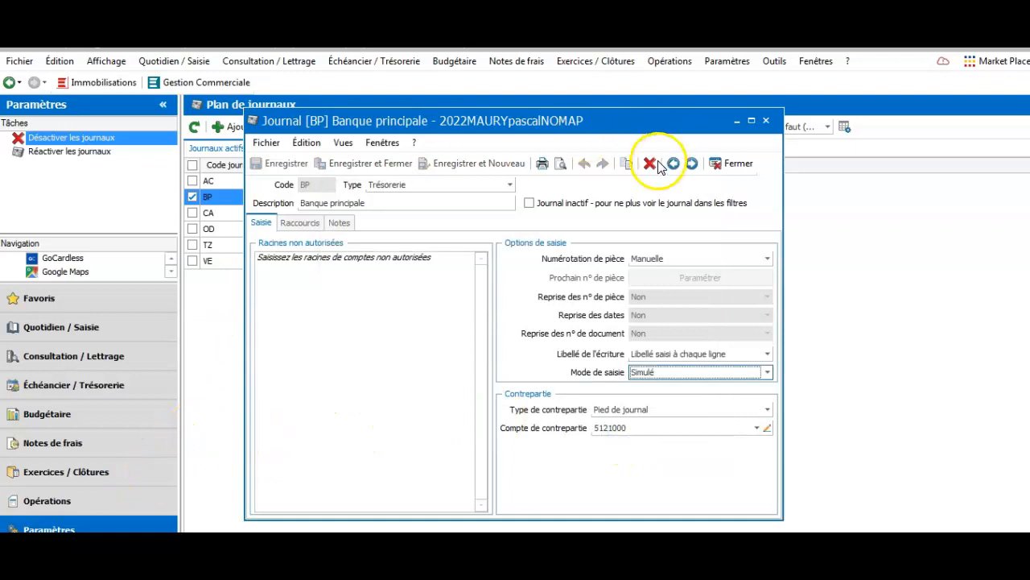
{"action": "left_click", "coordinate": [767, 123]}
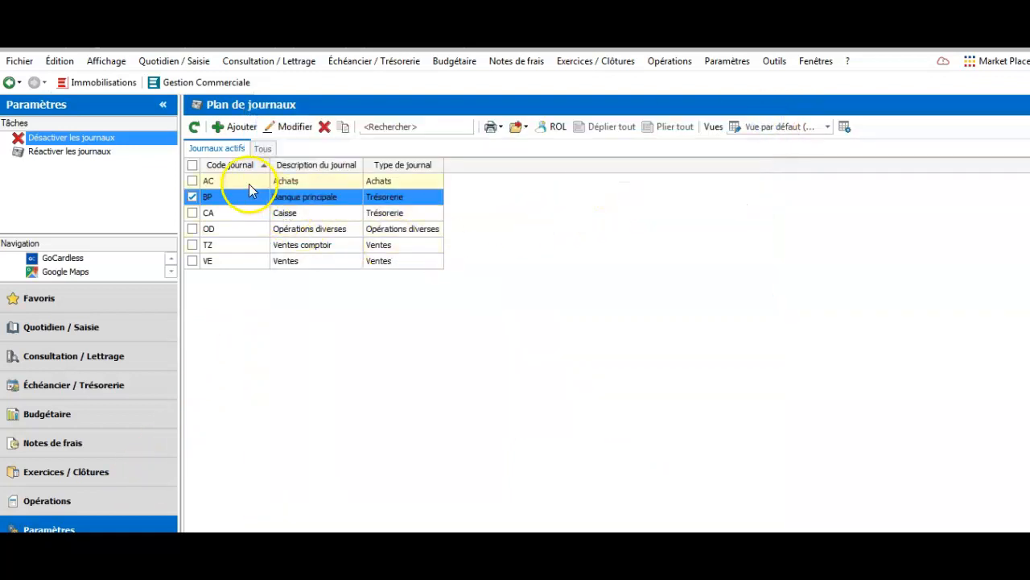
Set the Achats journal's entry mode to Simulé, save and close it
{"action": "left_click", "coordinate": [247, 183]}
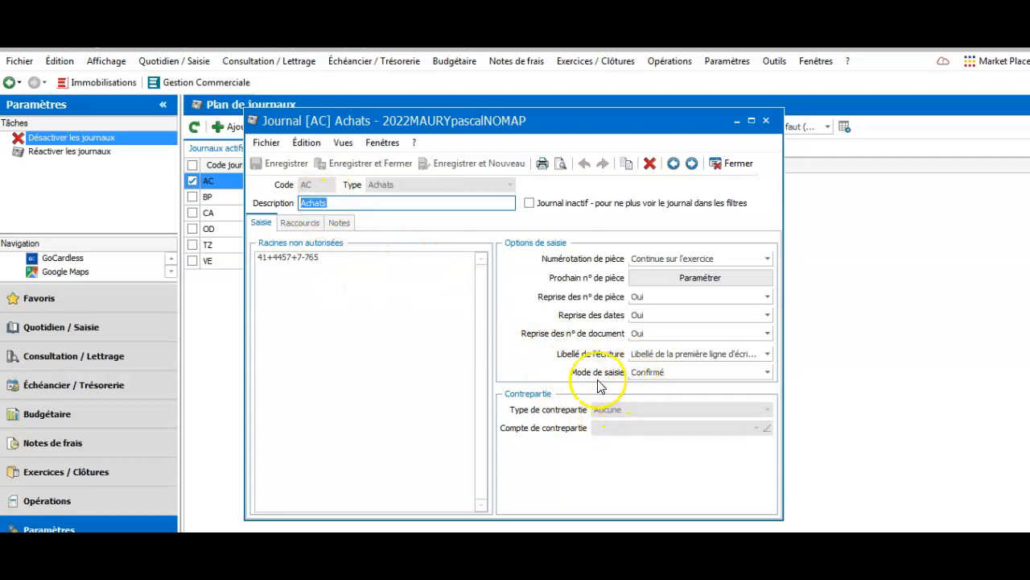
{"action": "left_click", "coordinate": [767, 374]}
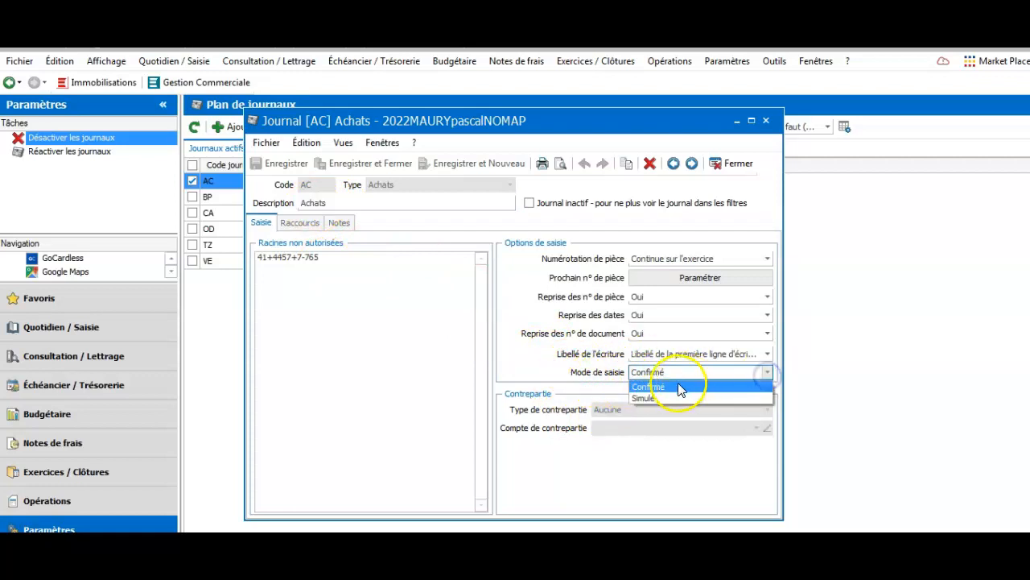
{"action": "left_click", "coordinate": [651, 396]}
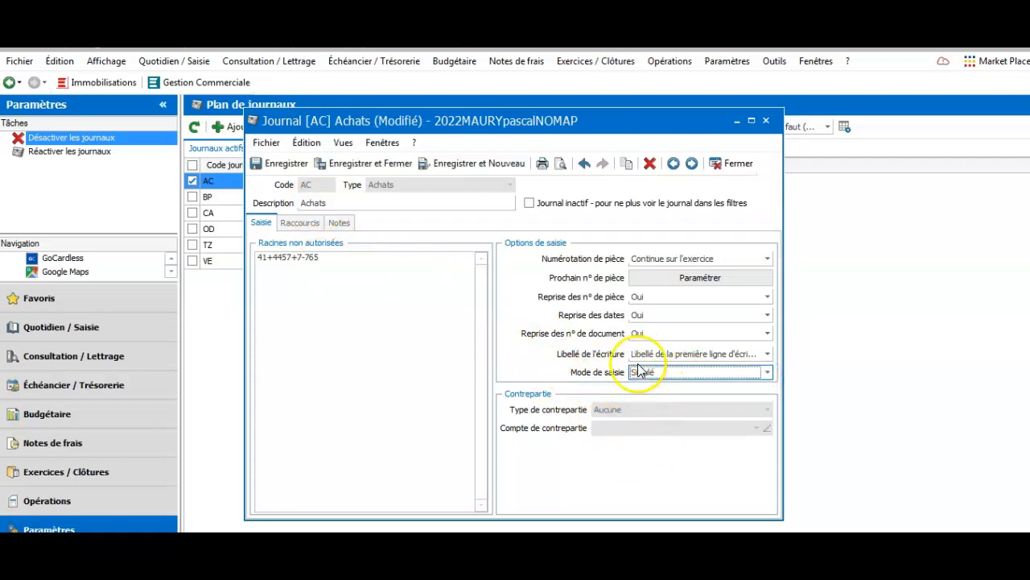
{"action": "left_click", "coordinate": [282, 163]}
{"action": "left_click", "coordinate": [769, 121]}
Set the Caisse journal's entry mode to Simulé and confirm saving on close
{"action": "left_click", "coordinate": [260, 215]}
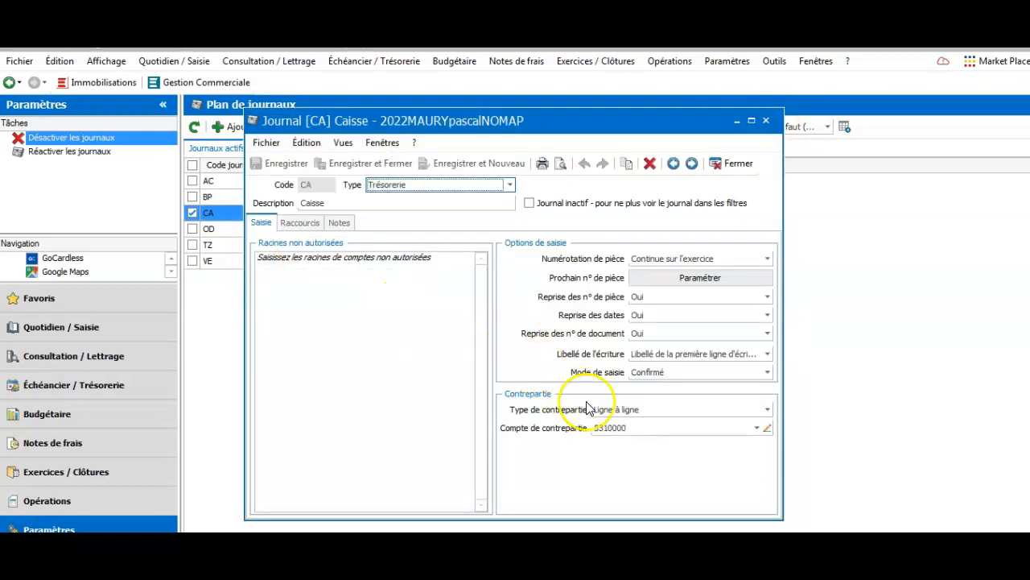
{"action": "left_click", "coordinate": [766, 373]}
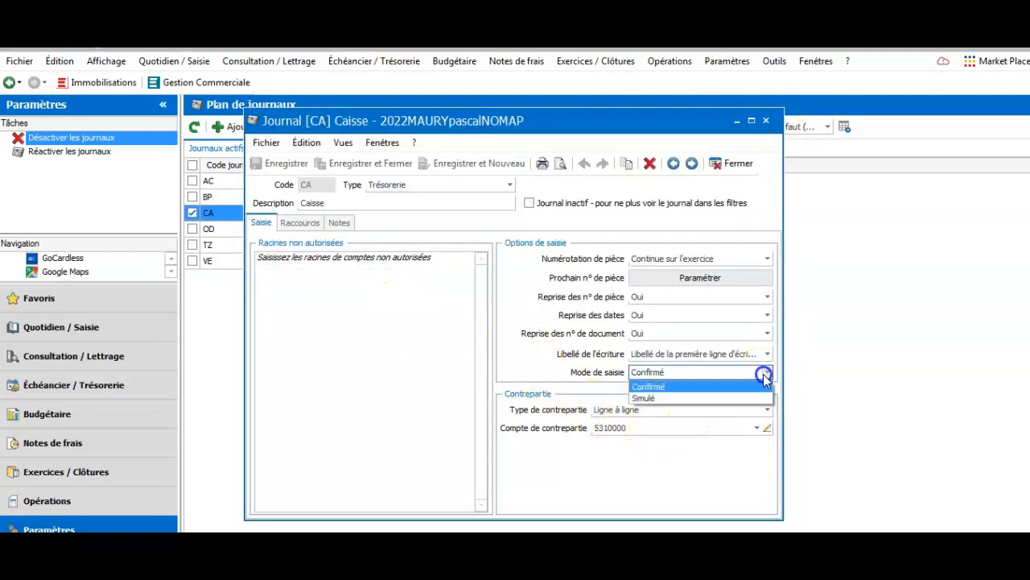
{"action": "left_click", "coordinate": [638, 399]}
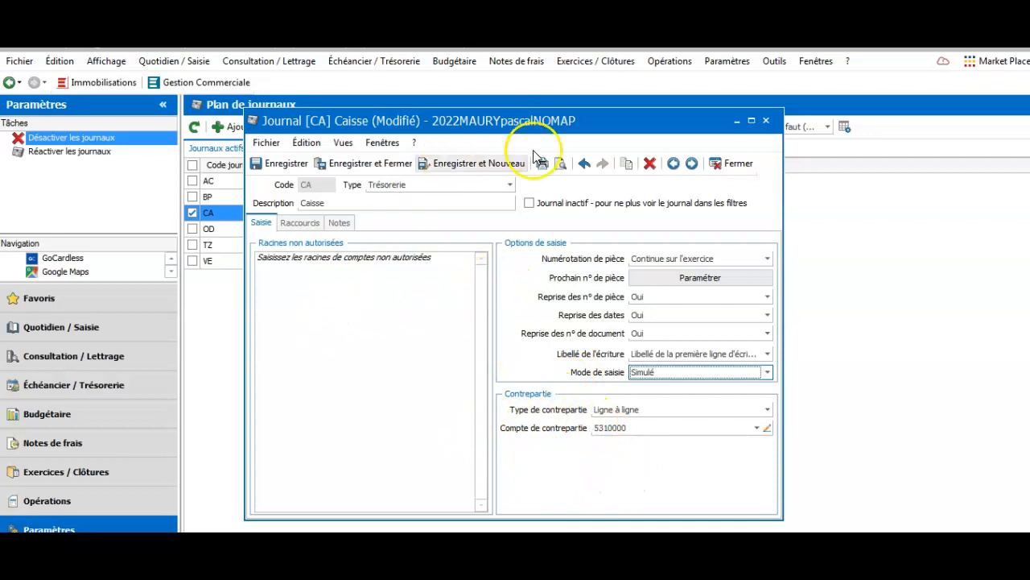
{"action": "left_click", "coordinate": [767, 120]}
{"action": "left_click", "coordinate": [466, 342]}
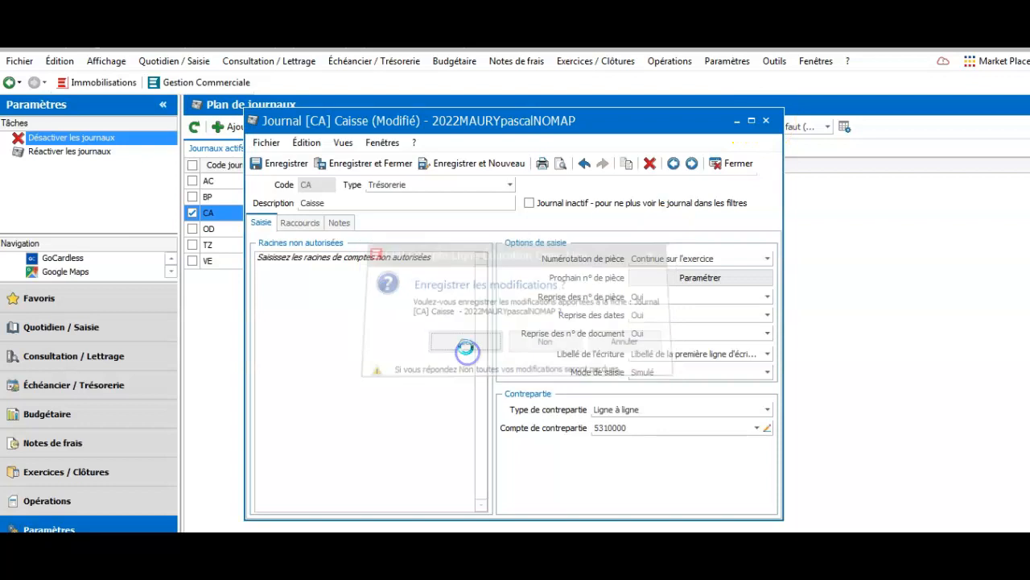
Set the Opérations diverses journal's entry mode to Simulé and save it
{"action": "left_click", "coordinate": [246, 231]}
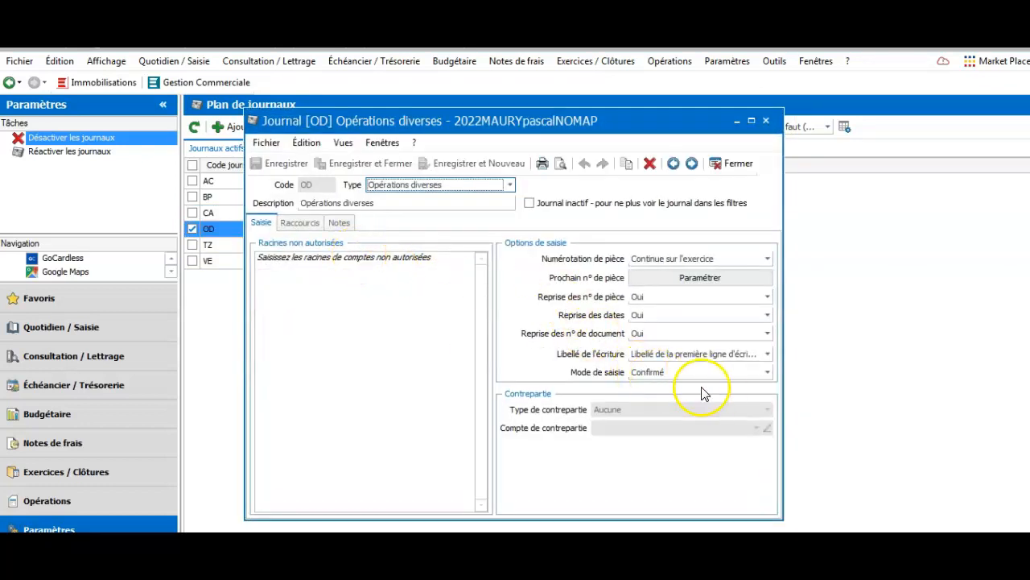
{"action": "left_click", "coordinate": [767, 372]}
{"action": "left_click", "coordinate": [669, 396]}
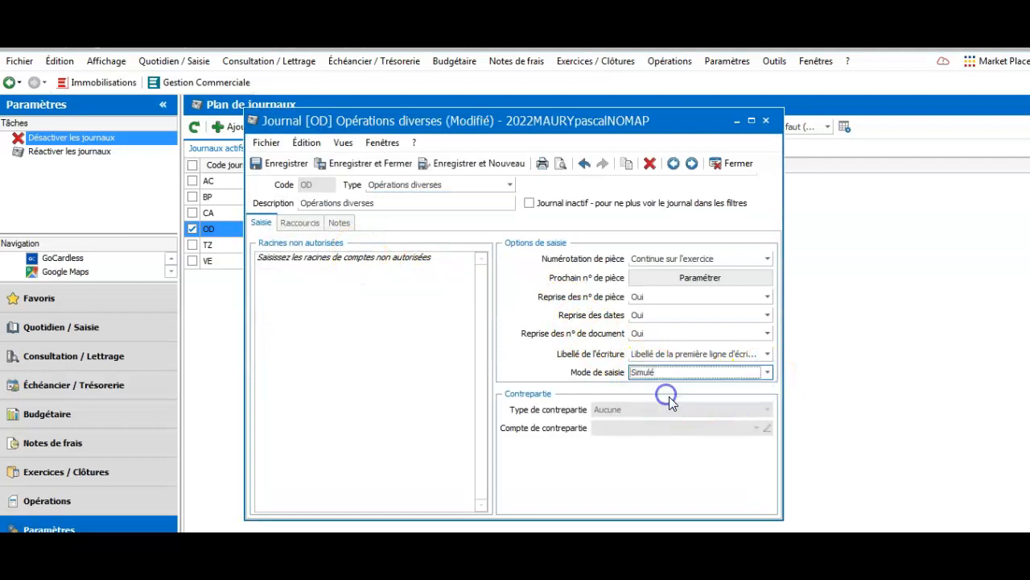
{"action": "left_click", "coordinate": [262, 165]}
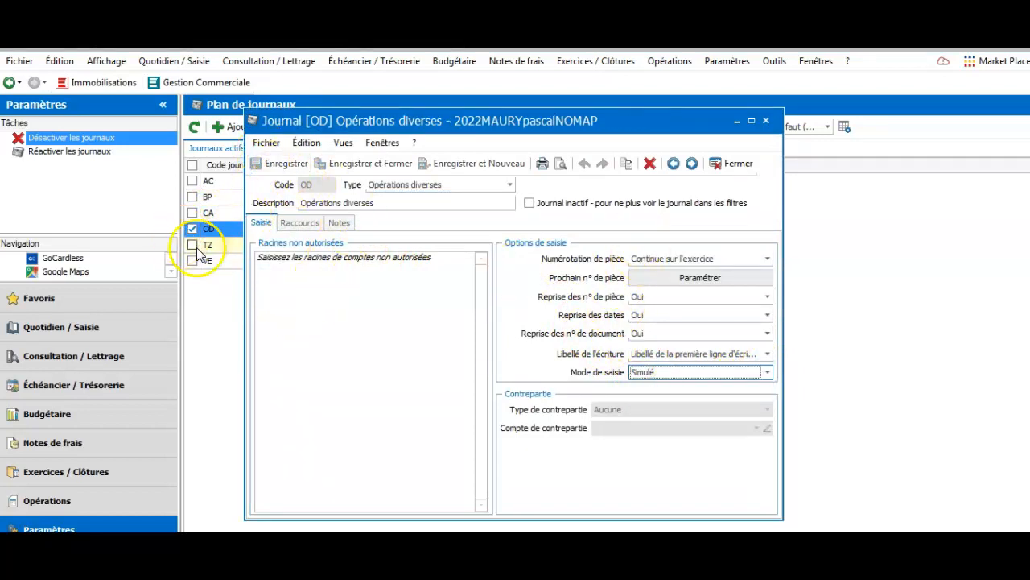
Set the Ventes journal's entry mode to Simulé and save it
{"action": "left_click", "coordinate": [213, 265]}
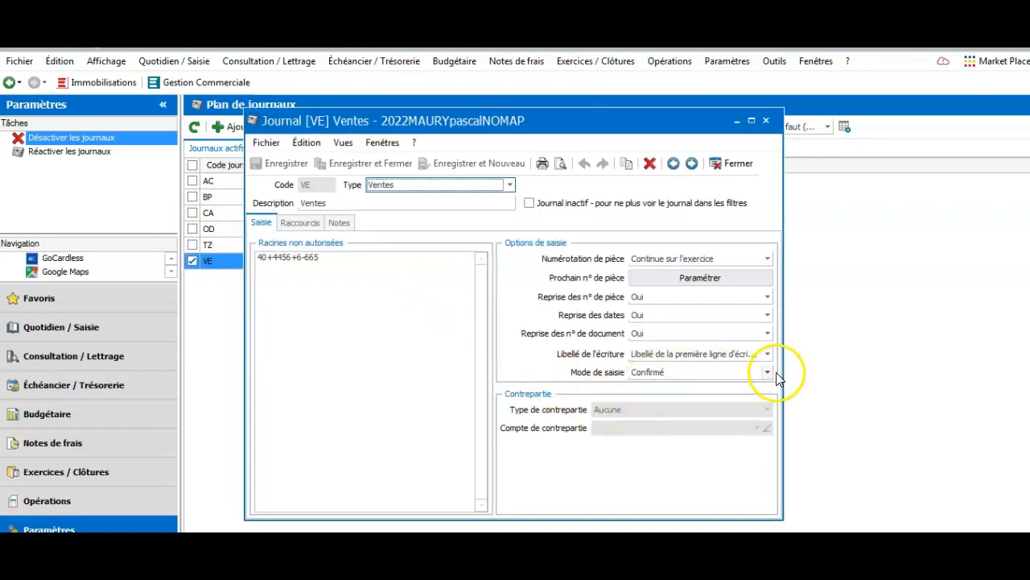
{"action": "left_click", "coordinate": [766, 373]}
{"action": "left_click", "coordinate": [657, 399]}
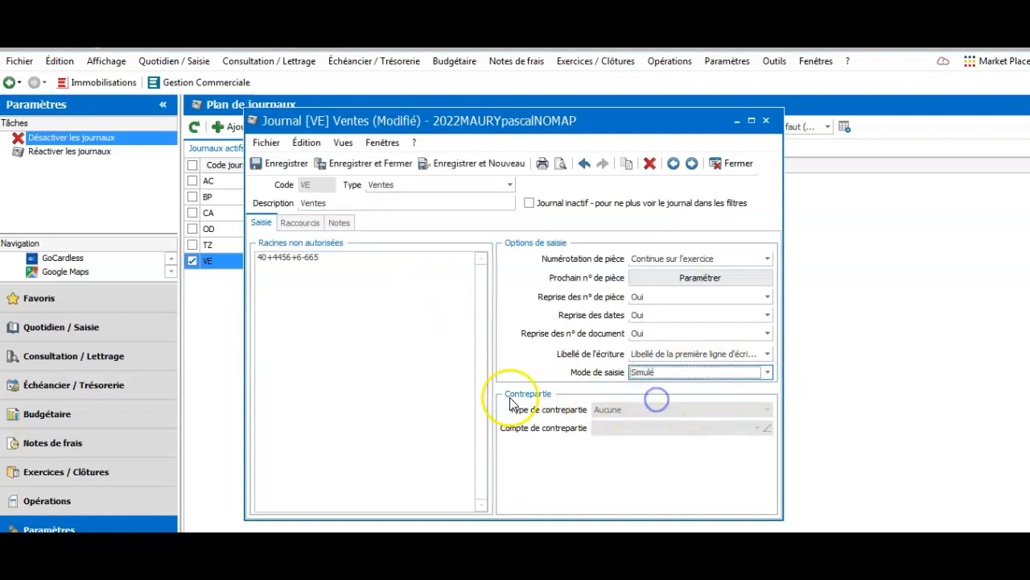
{"action": "left_click", "coordinate": [265, 172]}
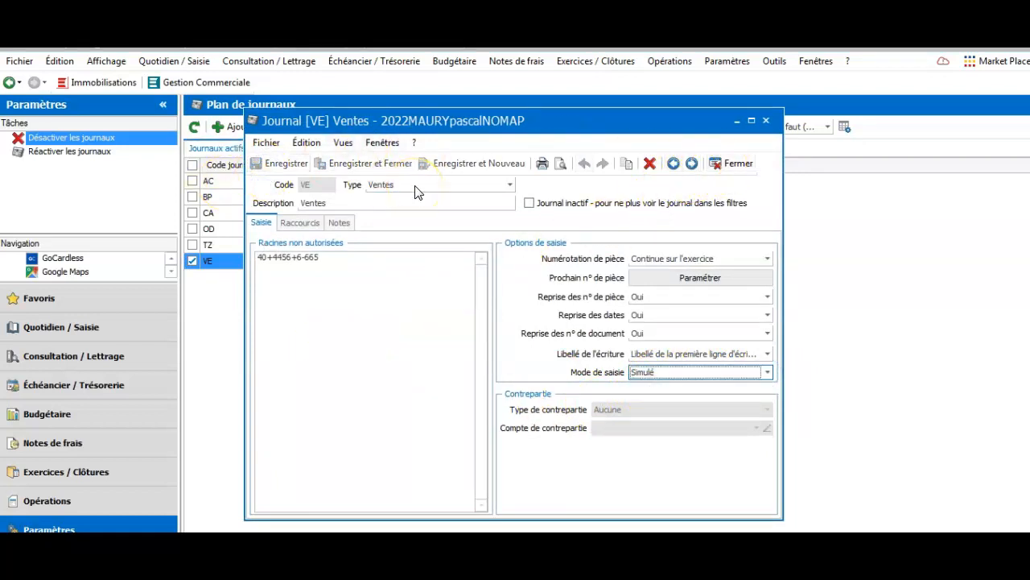